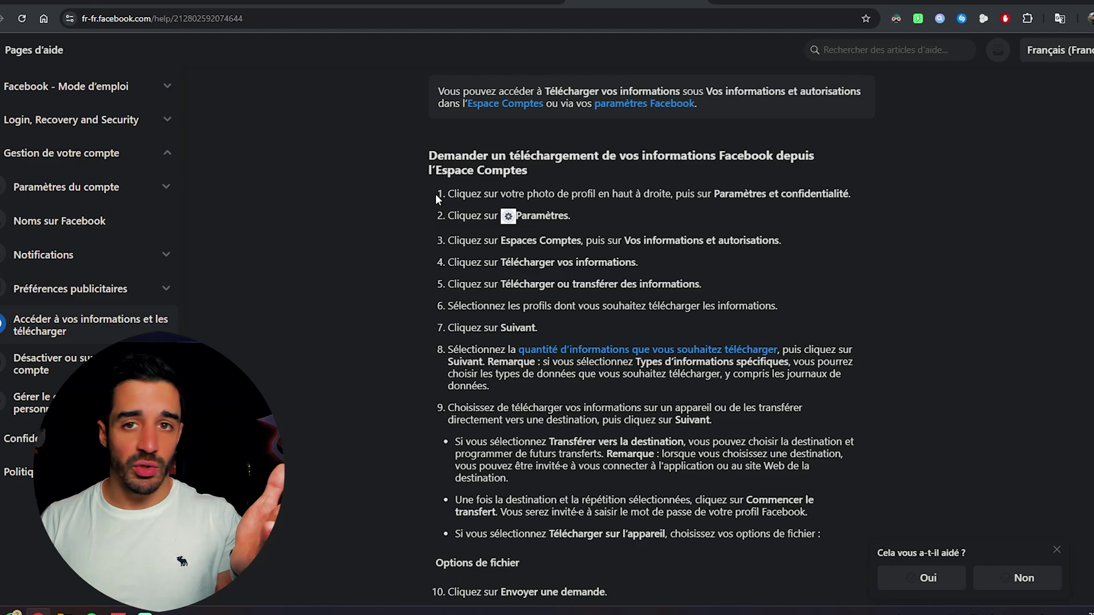
Read the help article's steps for requesting a download of Facebook information from the Espace Comptes.
left_click_drag(426, 155, 713, 320)
left_click(715, 323)
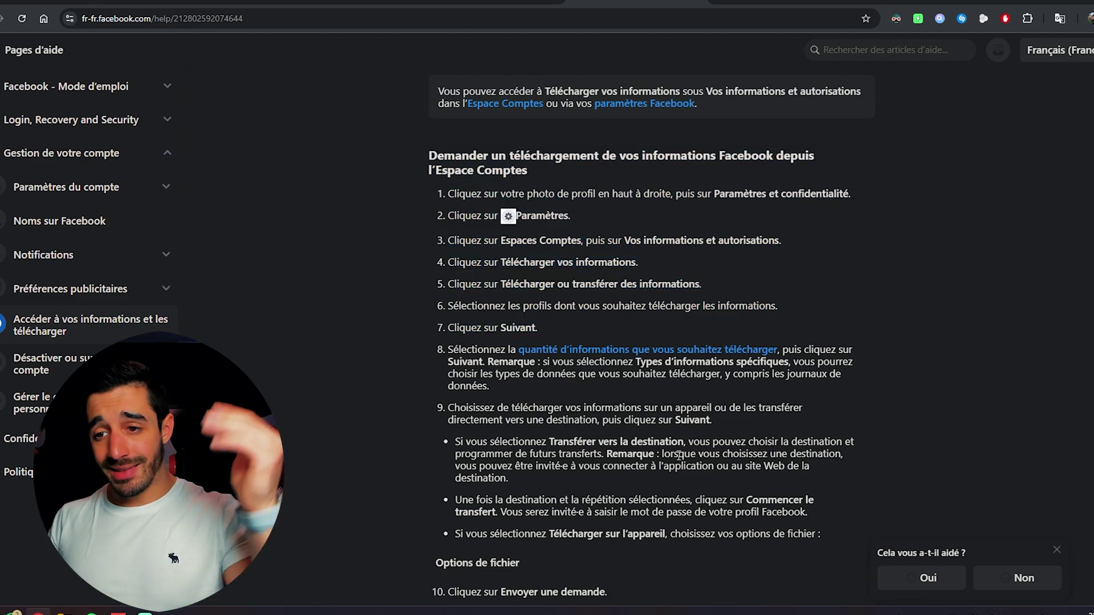
left_click_drag(436, 204, 869, 318)
left_click(776, 291)
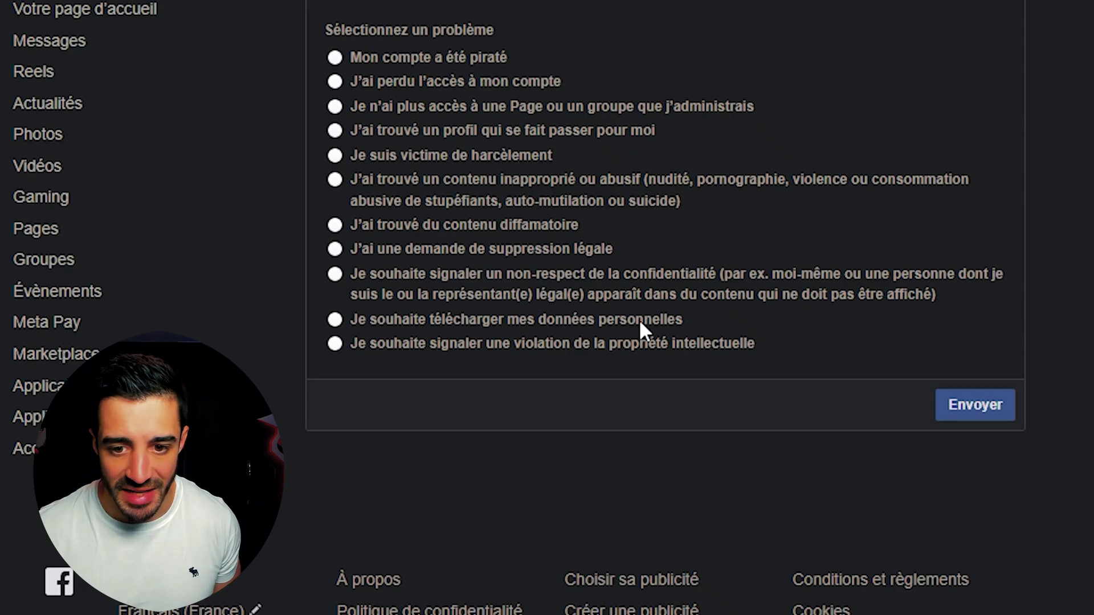
Choose "Je souhaite télécharger mes données personnelles" as the problem in the Facebook contact form.
left_click(617, 321)
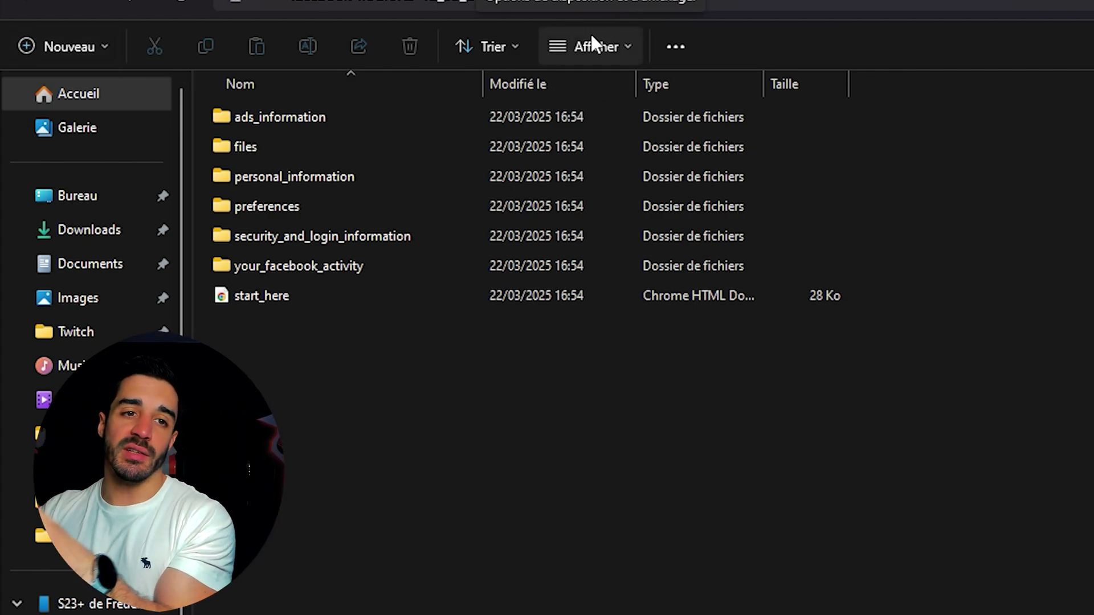
Open the start_here HTML file from the folder of downloaded Facebook data.
left_click_drag(740, 613, 336, 411)
key("ctrl+a")
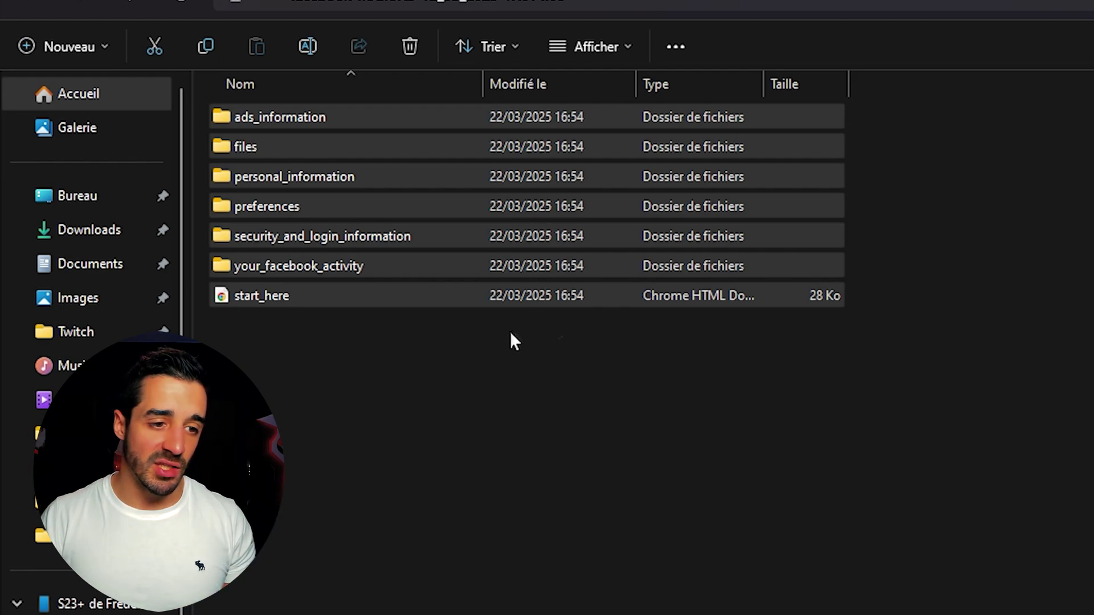
left_click(372, 382)
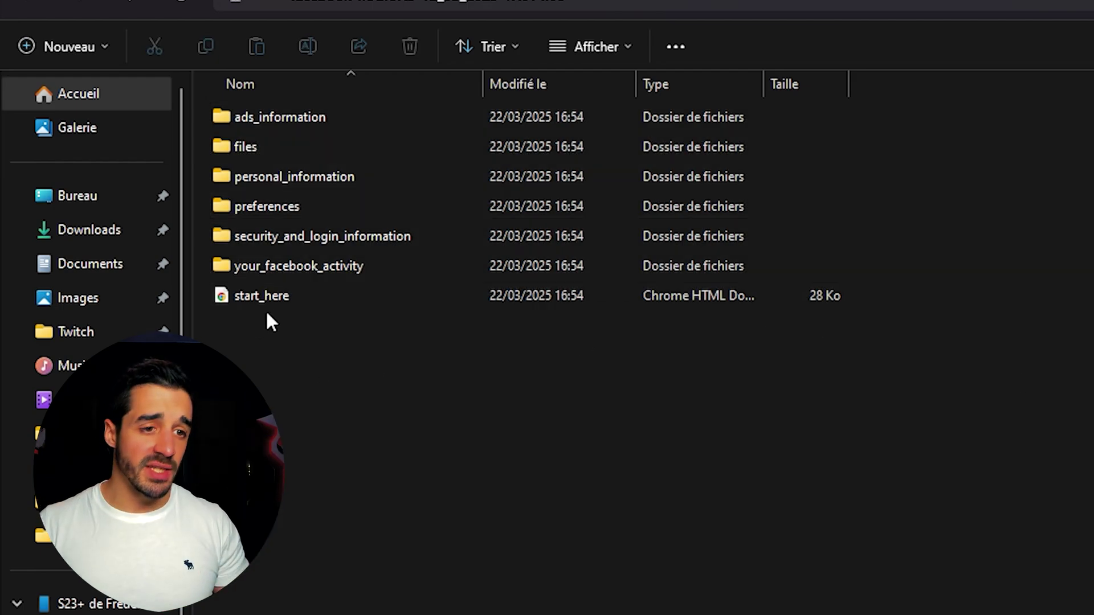
left_click(281, 293)
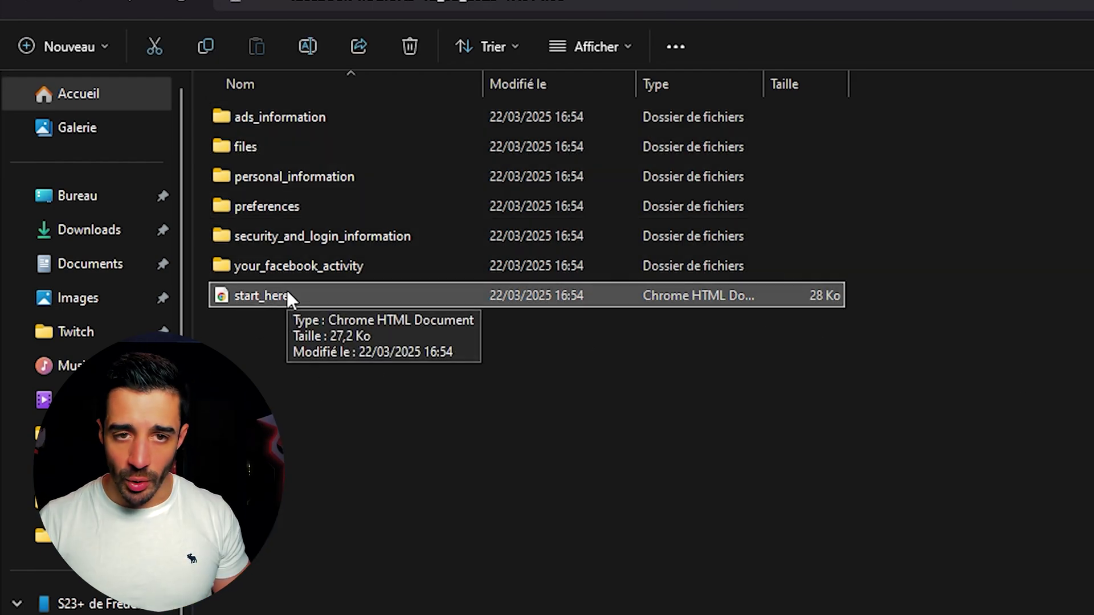
double_click(293, 297)
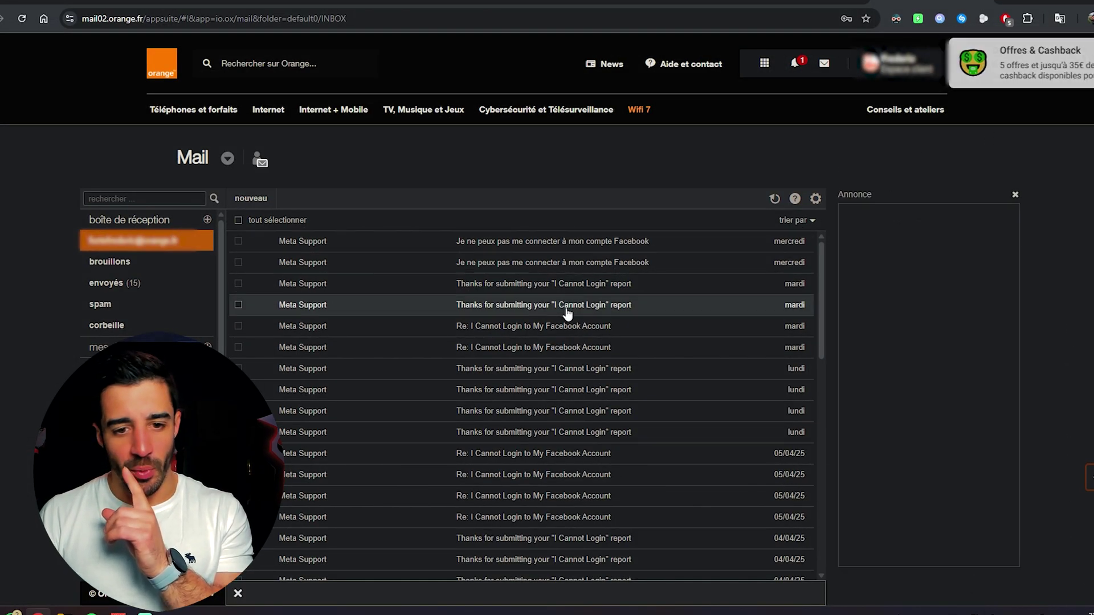
Look through the list of Meta Support emails in the Orange inbox.
scroll(567, 312, "down", 5)
scroll(572, 316, "down", 5)
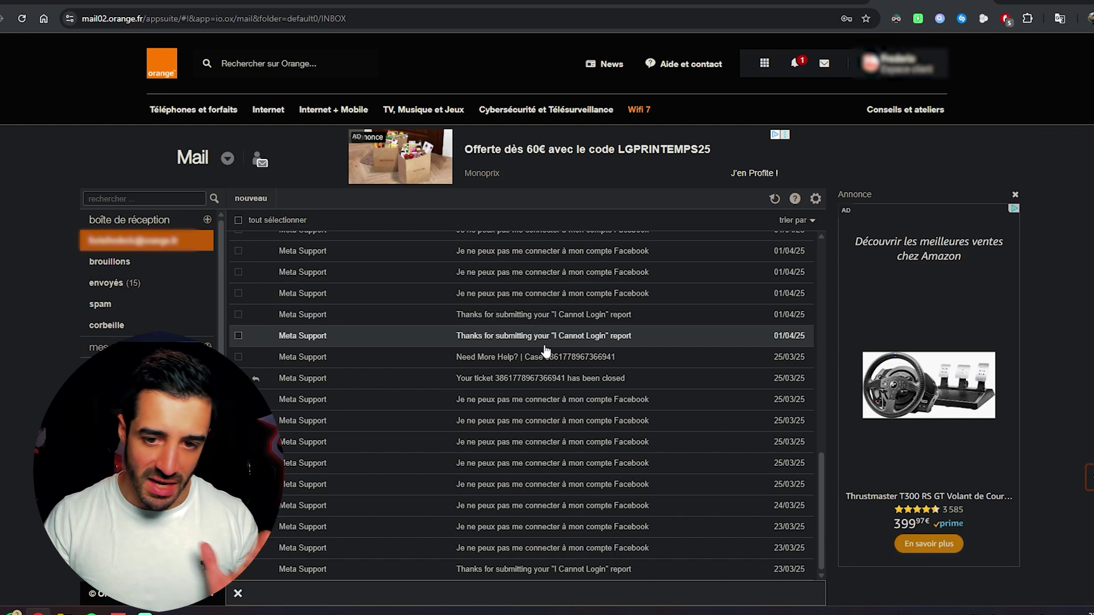
scroll(513, 541, "up", 10)
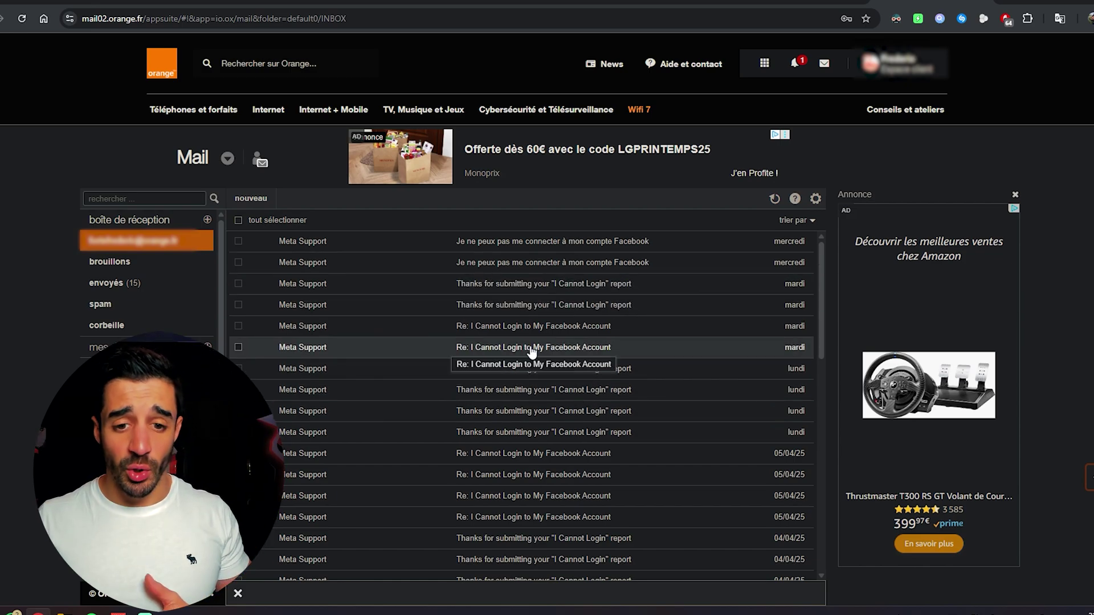
Read Meta Support's latest "Re: I Cannot Login to My Facebook Account" reply, return to the inbox and open the newest message.
left_click(551, 350)
left_click_drag(280, 390, 501, 378)
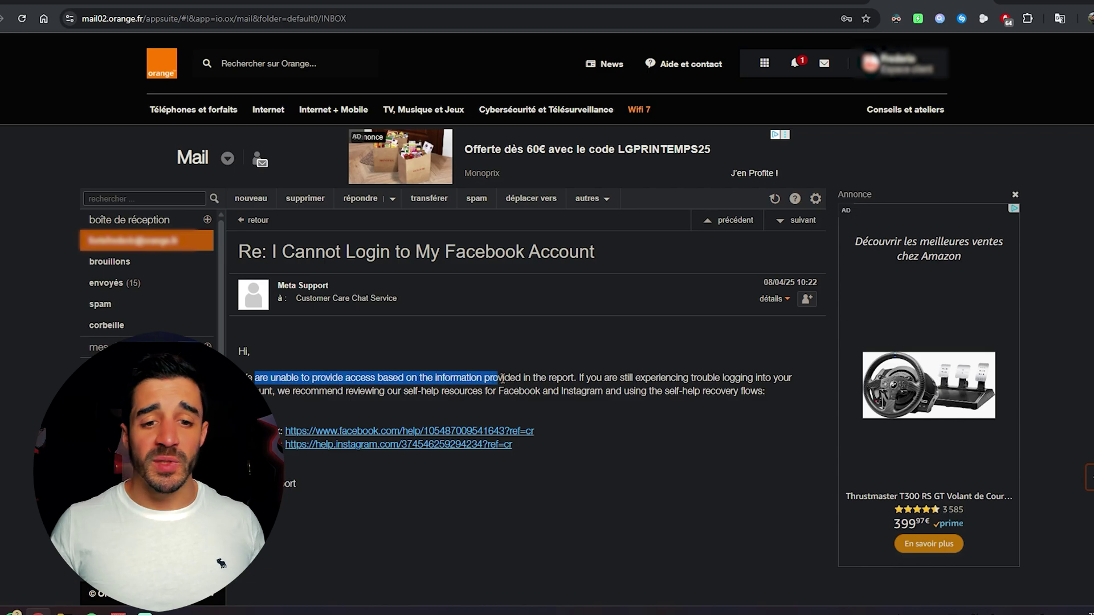
left_click(541, 381)
left_click_drag(576, 379, 692, 380)
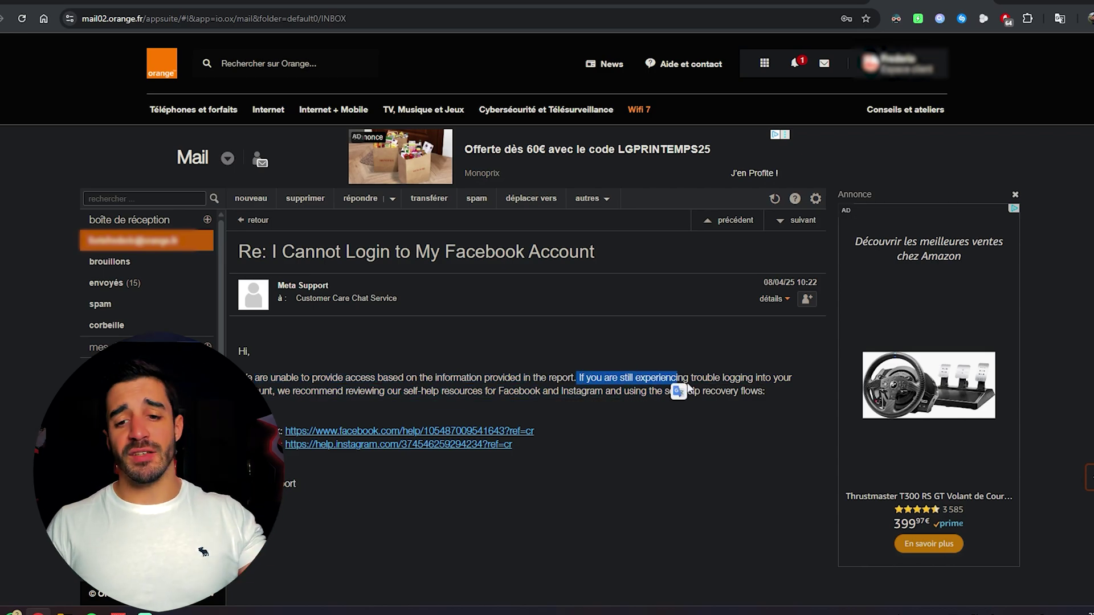
left_click(695, 380)
key("Escape")
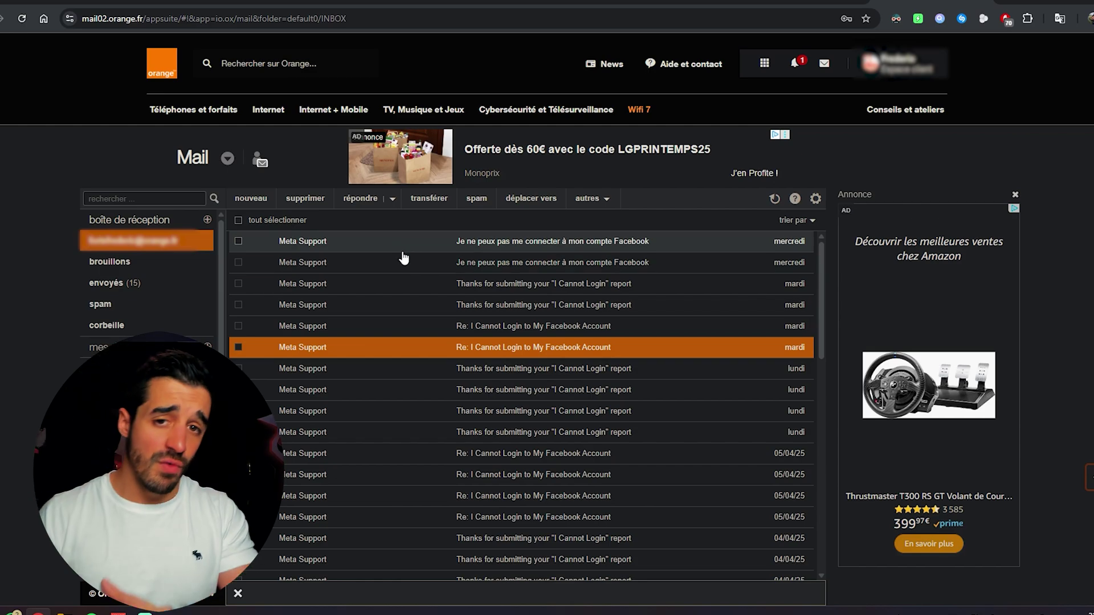
left_click(409, 263)
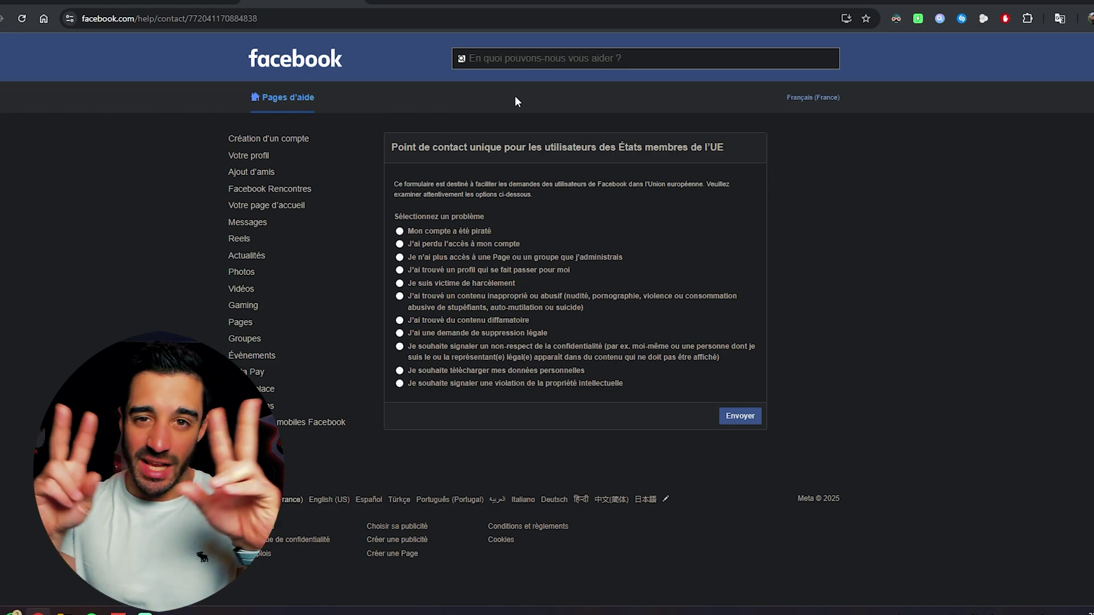
Choose "J'ai perdu l'accès à mon compte" in the EU contact form and go to the new secure e-mail address field.
left_click(446, 245)
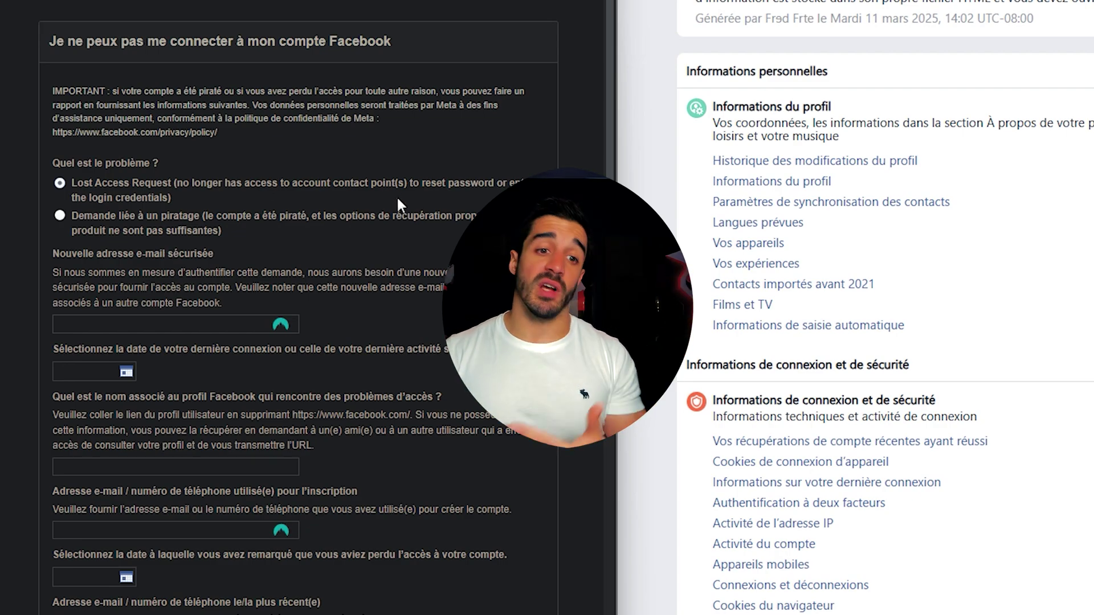
scroll(130, 140, "down", 3)
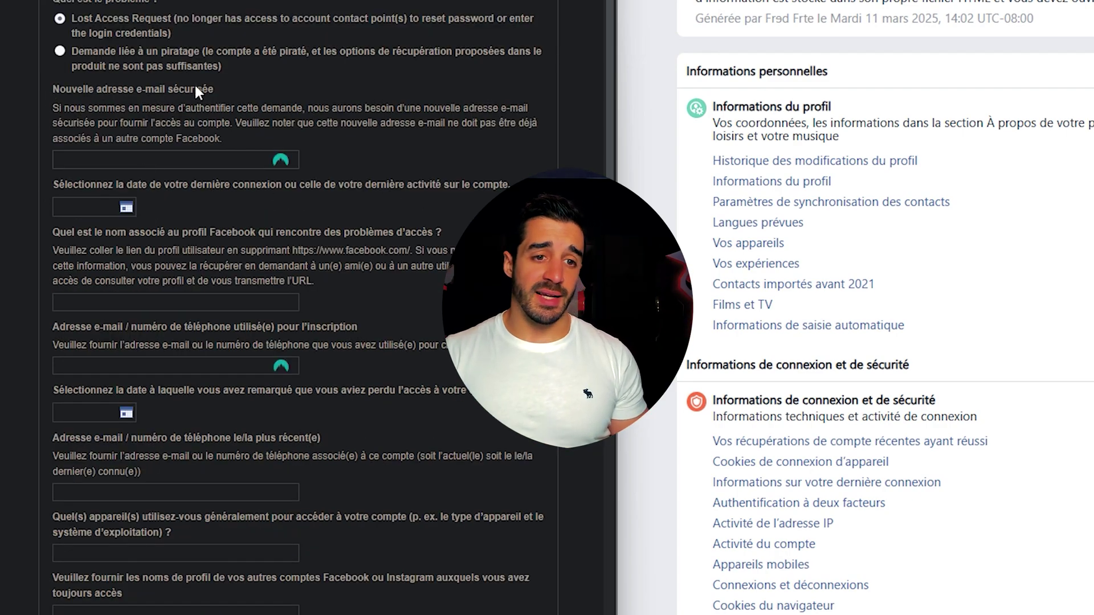
left_click_drag(53, 108, 273, 123)
left_click(206, 159)
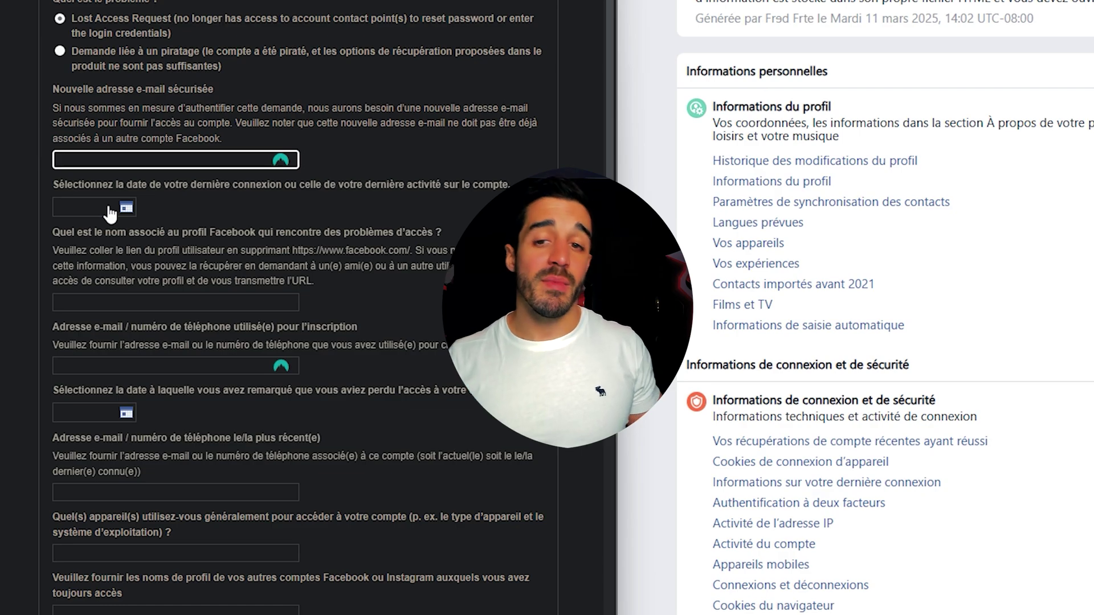
Open "Connexions et déconnexions" in the exported Facebook data and examine the time, IP address and site of the most recent logins.
left_click(1060, 239)
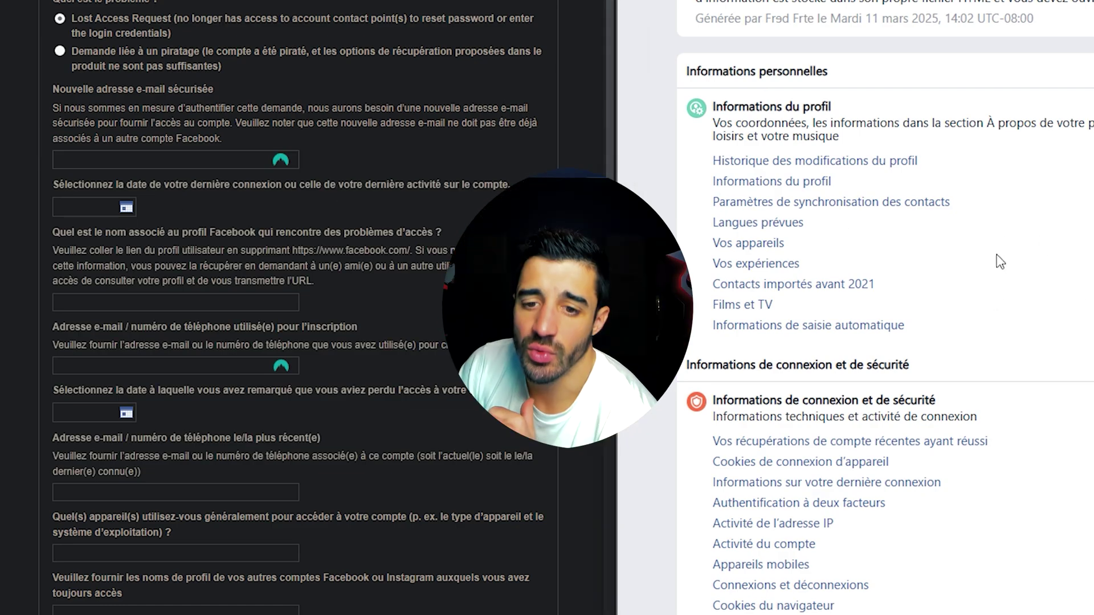
scroll(966, 261, "down", 4)
left_click(845, 338)
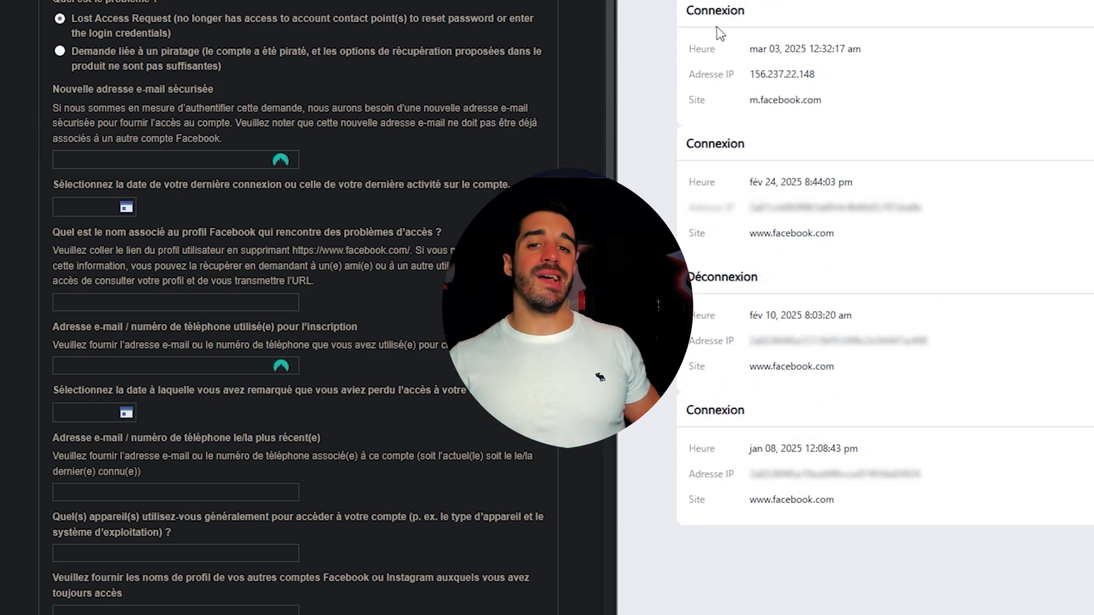
left_click_drag(692, 12, 913, 120)
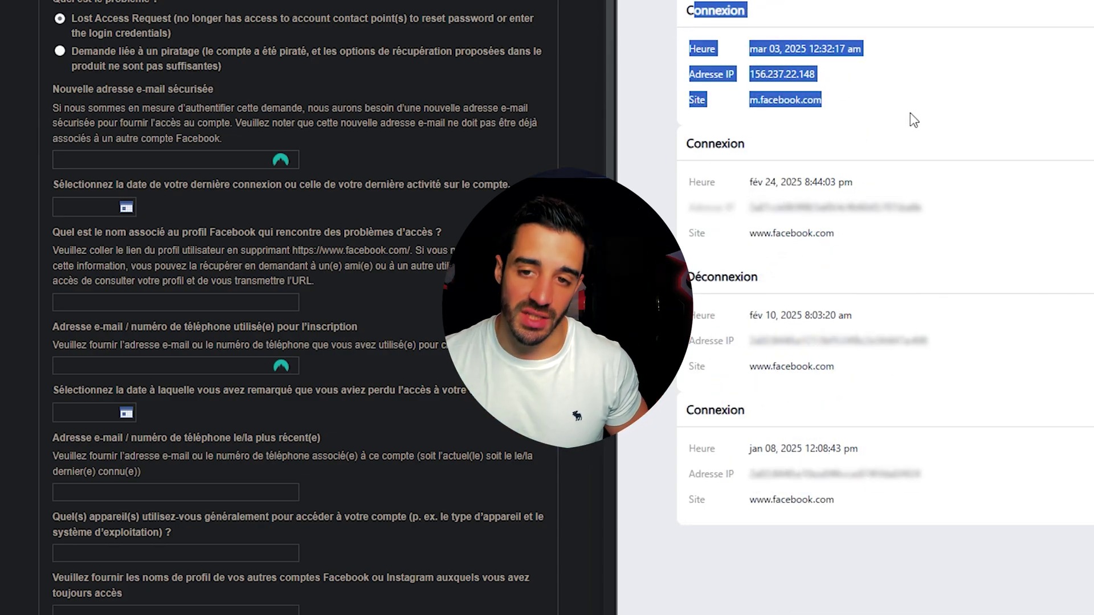
left_click(948, 135)
left_click_drag(850, 137, 742, 59)
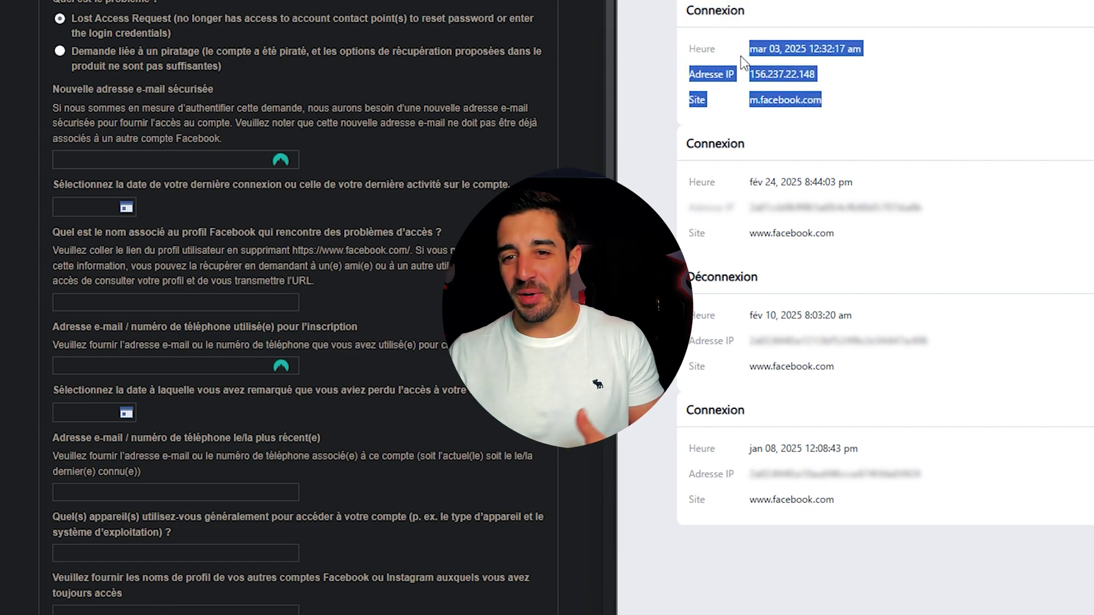
left_click(808, 100)
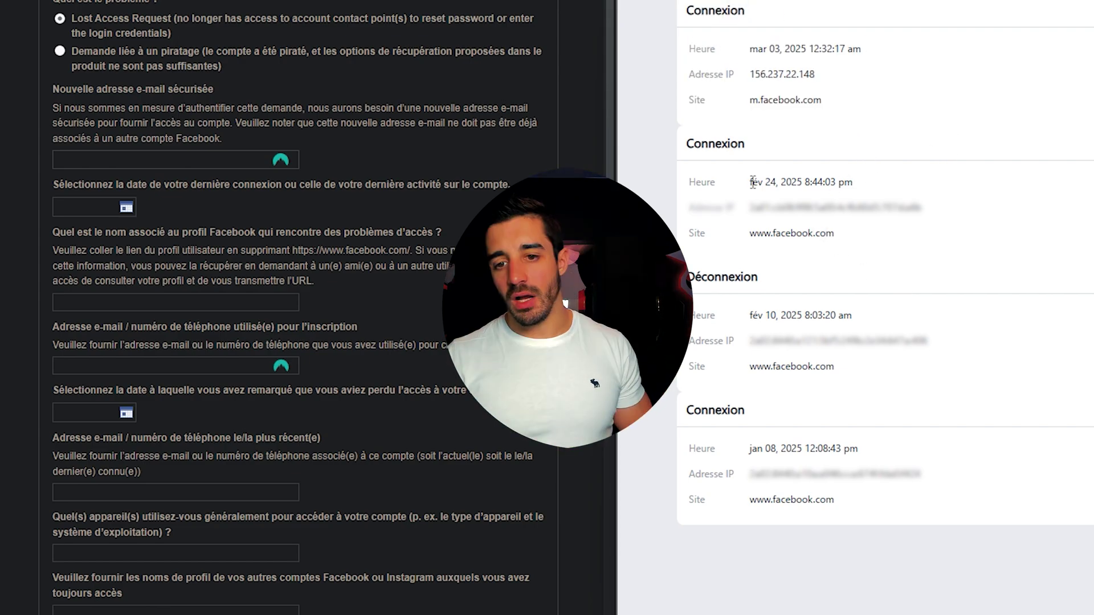
left_click_drag(753, 182, 900, 238)
left_click(897, 197)
triple_click(753, 178)
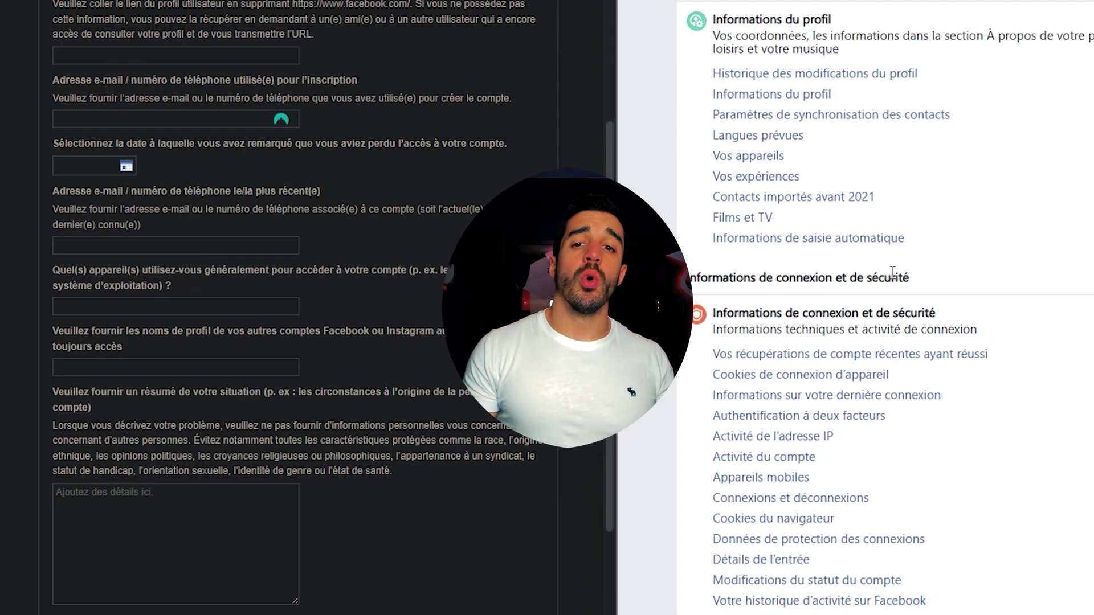
Open "Informations sur votre dernière connexion" in the exported data and examine the last login date and the list of attempts.
scroll(952, 269, "up", 2)
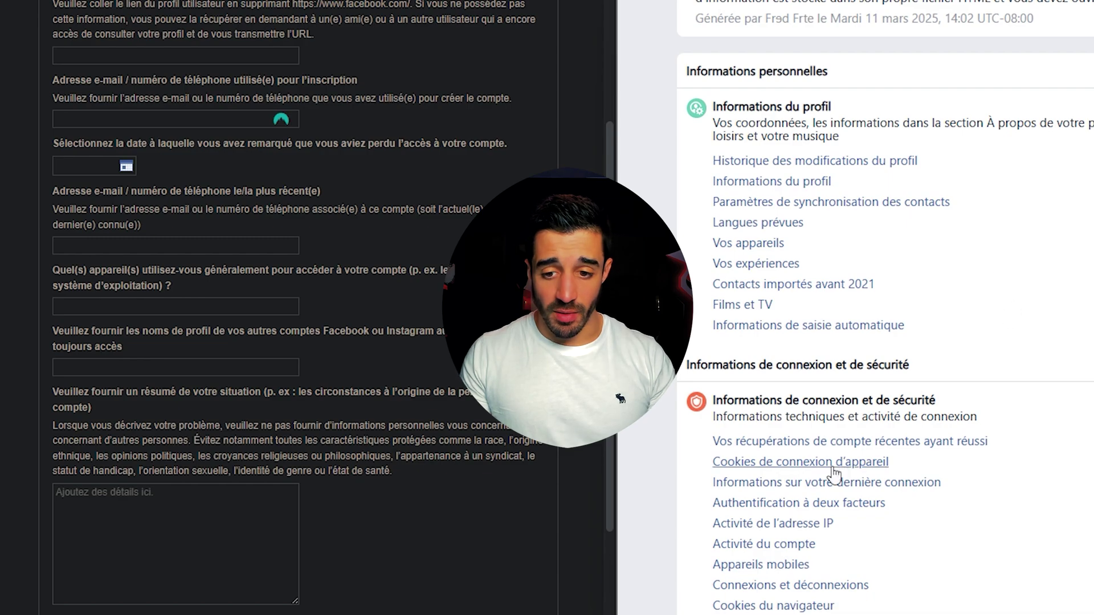
left_click(841, 484)
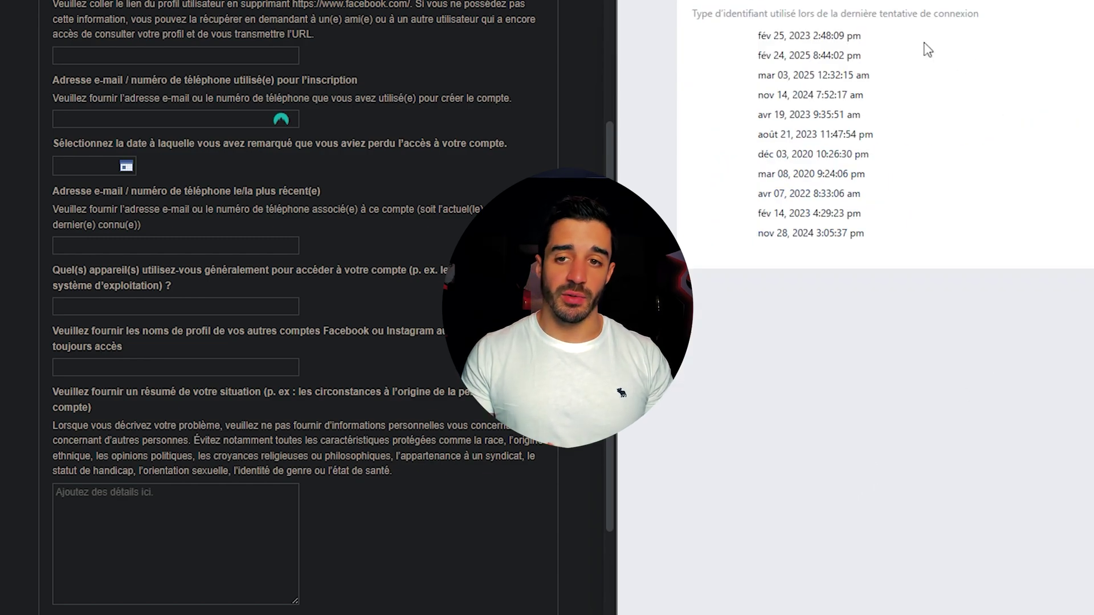
left_click_drag(691, 114, 927, 113)
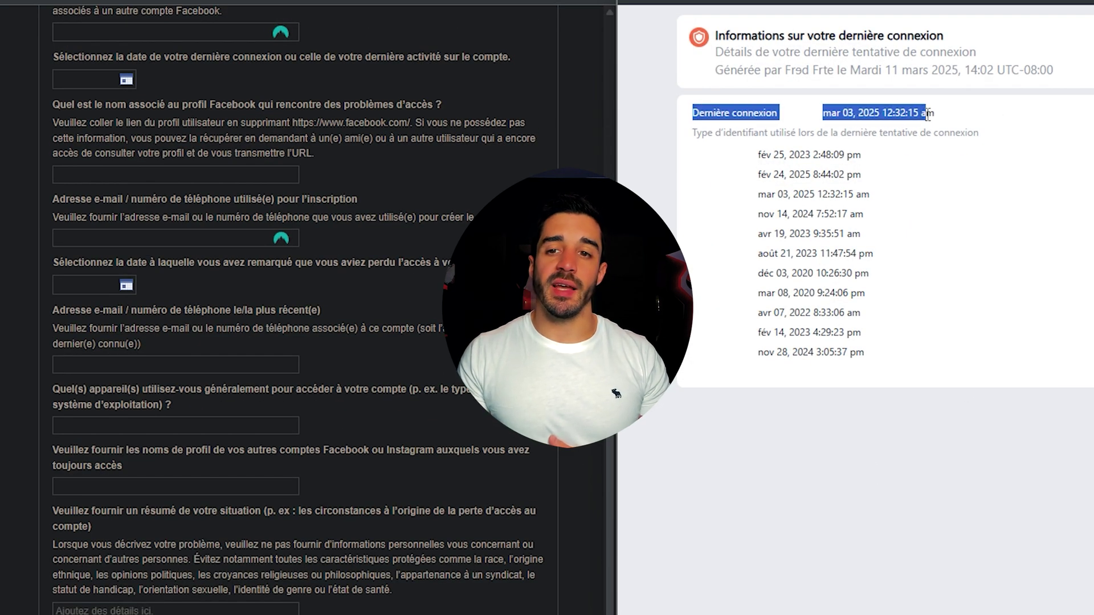
left_click(975, 119)
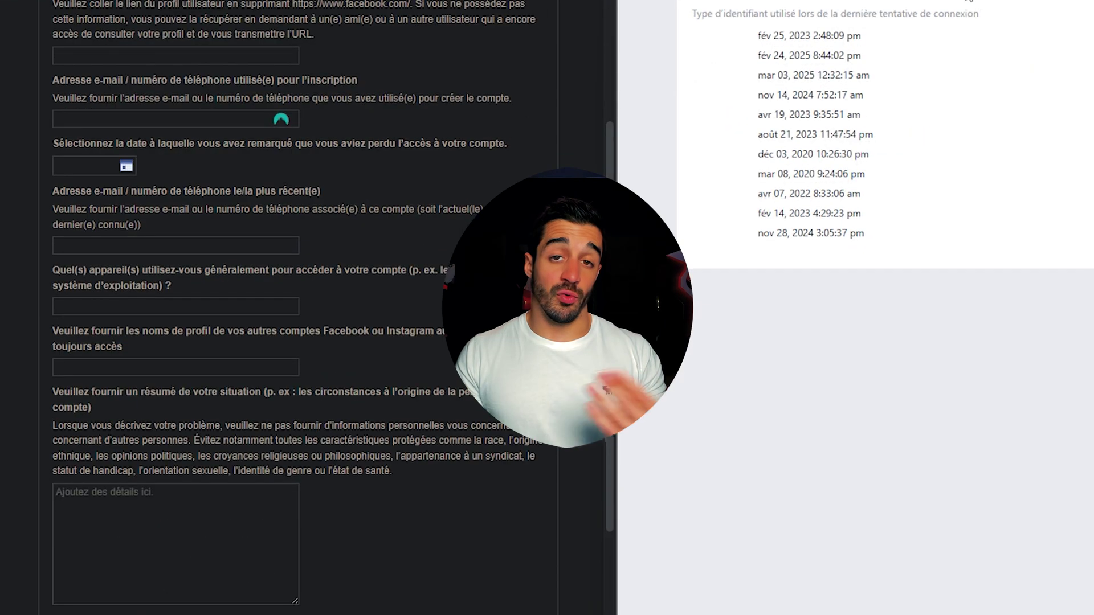
left_click_drag(756, 33, 868, 60)
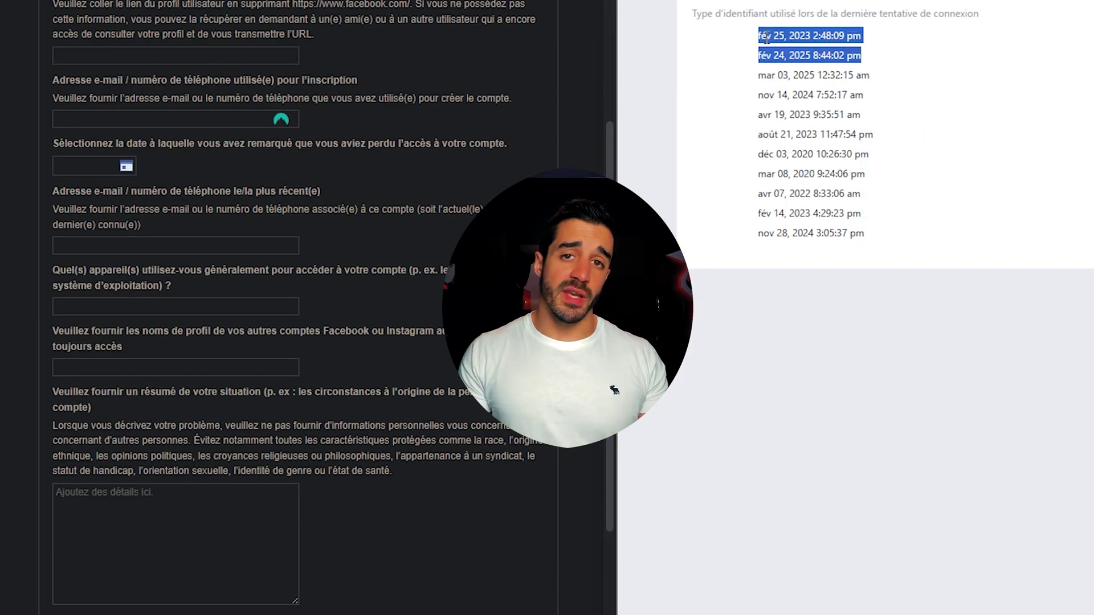
left_click_drag(760, 40, 935, 44)
left_click(821, 37)
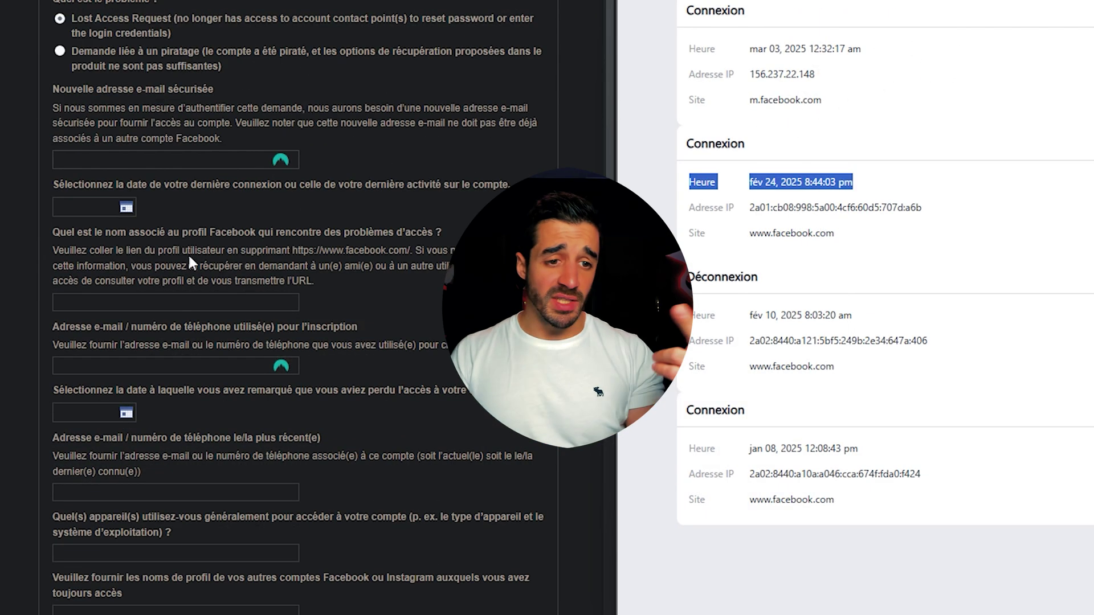
Check the form's profile name question against the "Nom de profil" entry in the exported "Informations du profil" page.
scroll(161, 214, "down", 2)
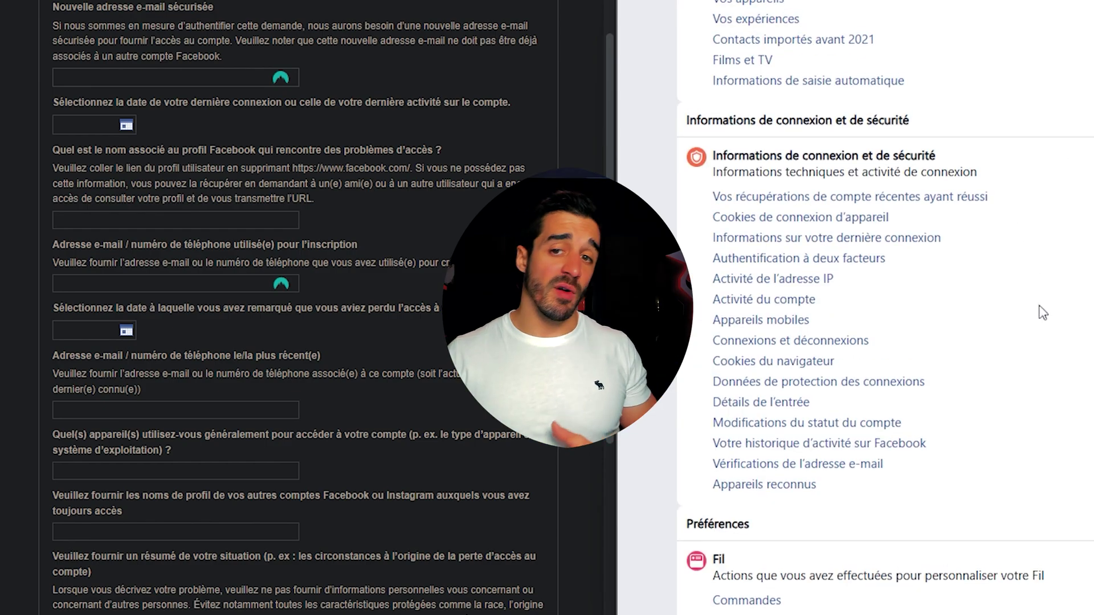
scroll(1069, 380, "up", 4)
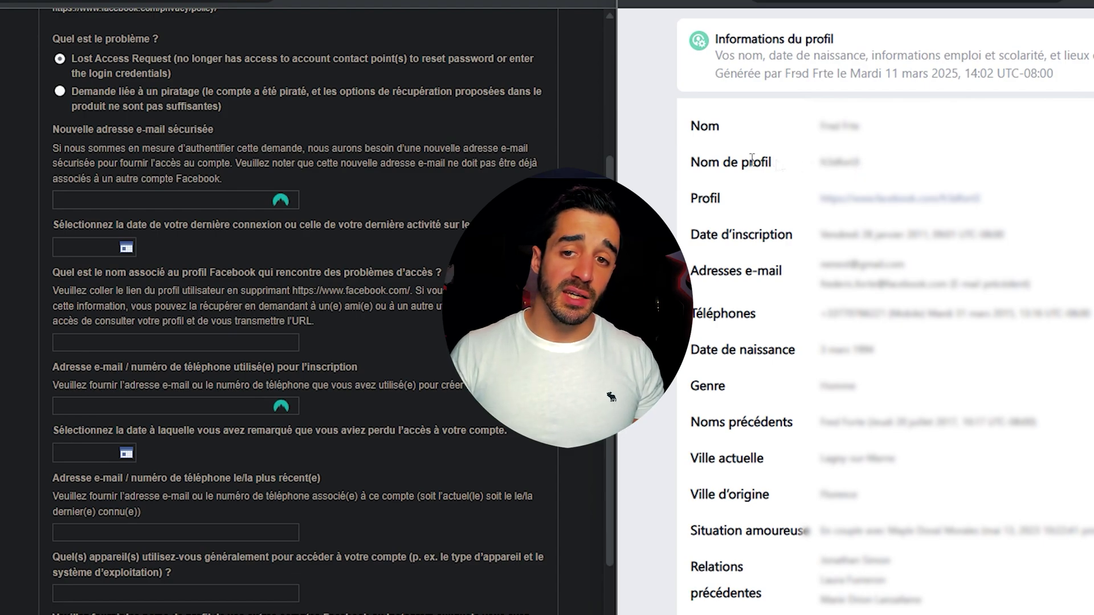
double_click(839, 162)
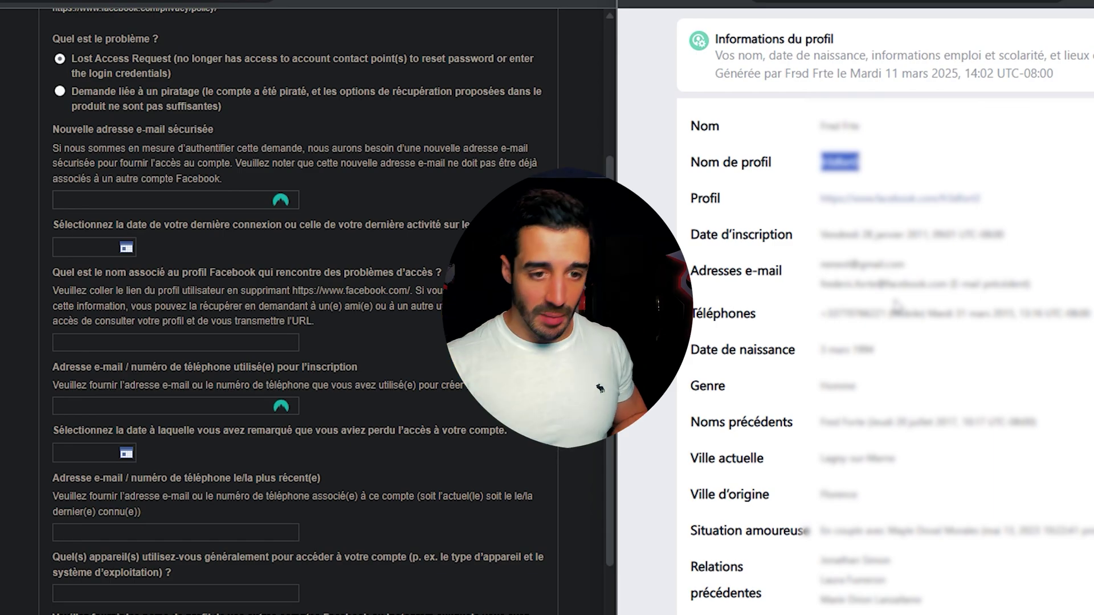
left_click(802, 265)
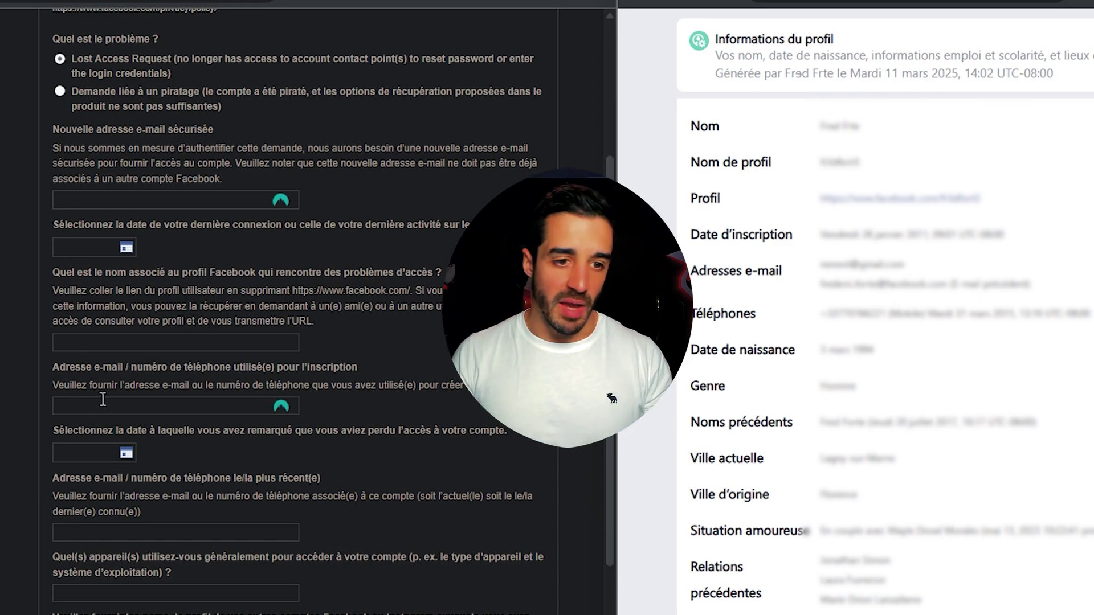
left_click_drag(690, 163, 866, 156)
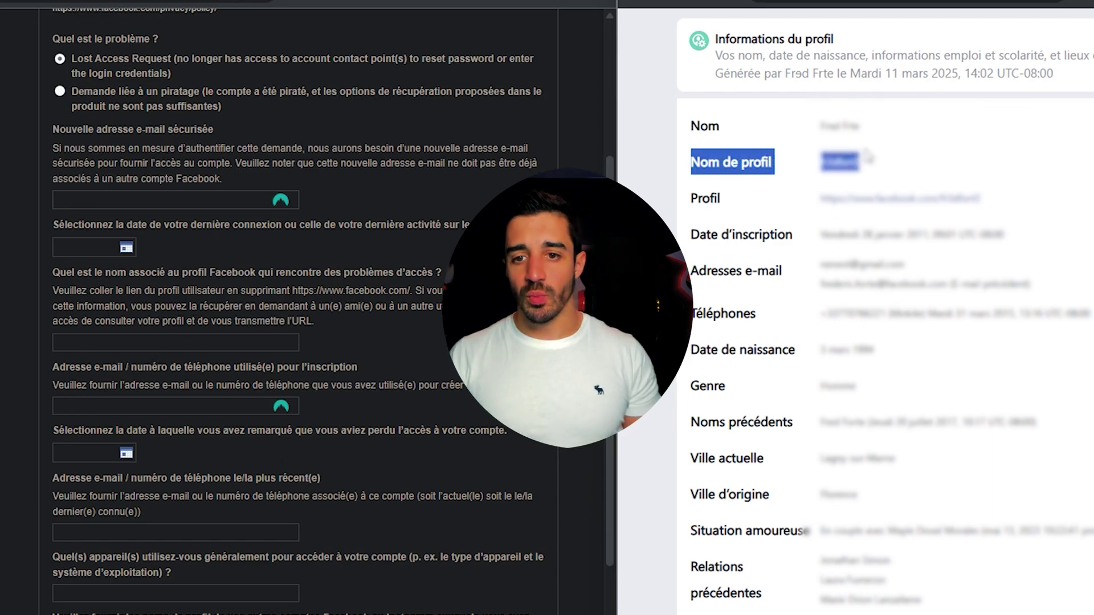
left_click(864, 162)
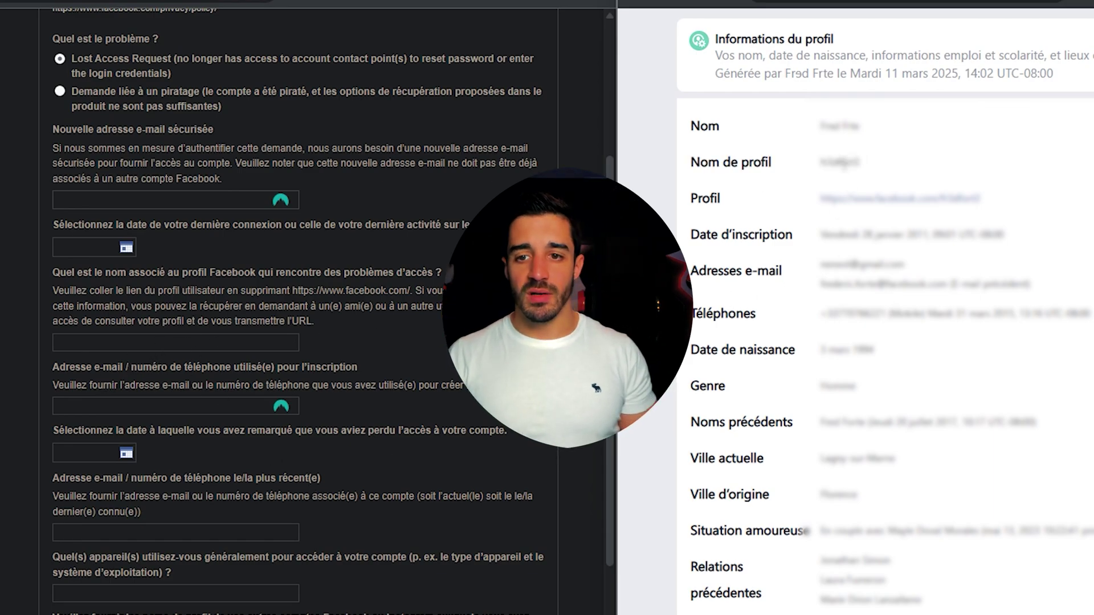
Go to the form field for the e-mail address or phone number used to sign up.
left_click(273, 406)
scroll(253, 420, "down", 2)
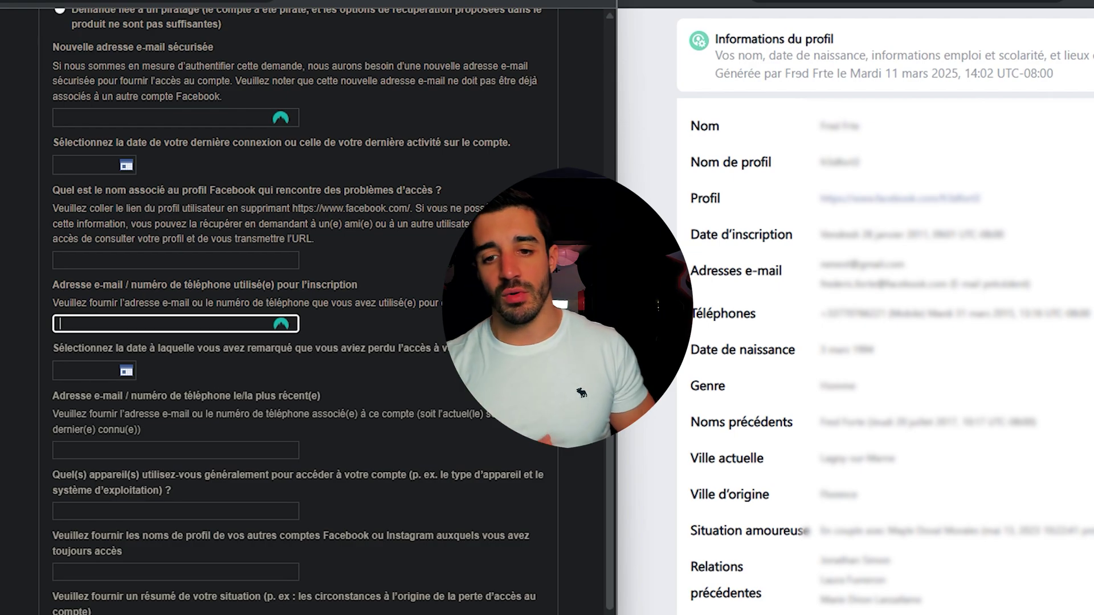
Examine the "Adresses e-mail" and "Téléphones" entries in the exported profile information for the form's sign-up contact question.
left_click_drag(706, 272, 785, 274)
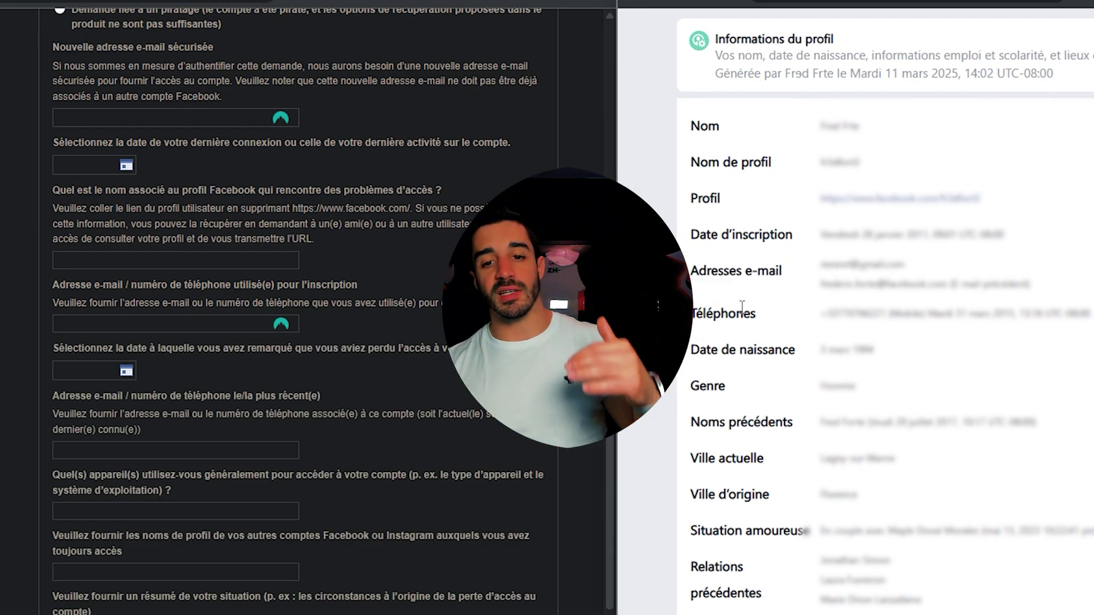
left_click_drag(743, 306, 774, 310)
left_click(766, 330)
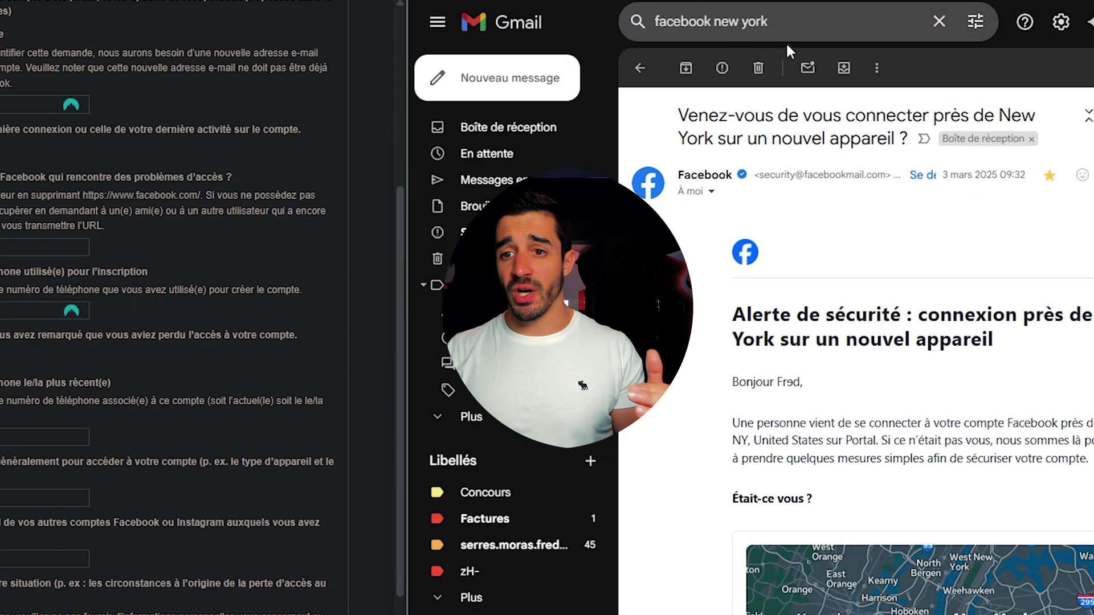
Read the Facebook security alert e-mail in Gmail, examining its subject and the login's location, device and date.
left_click_drag(678, 116, 931, 119)
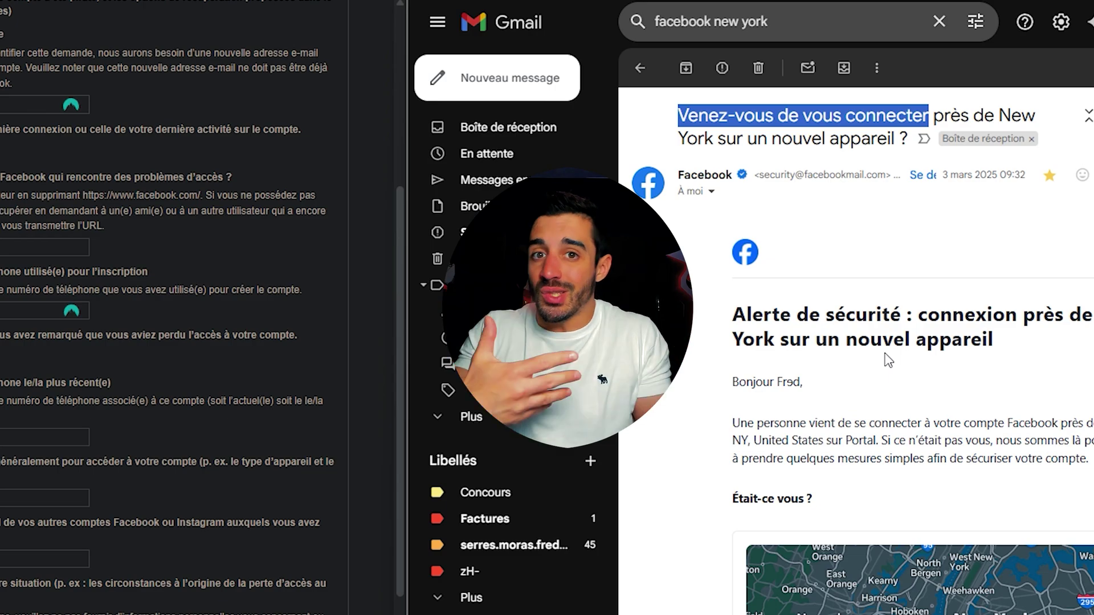
left_click(914, 389)
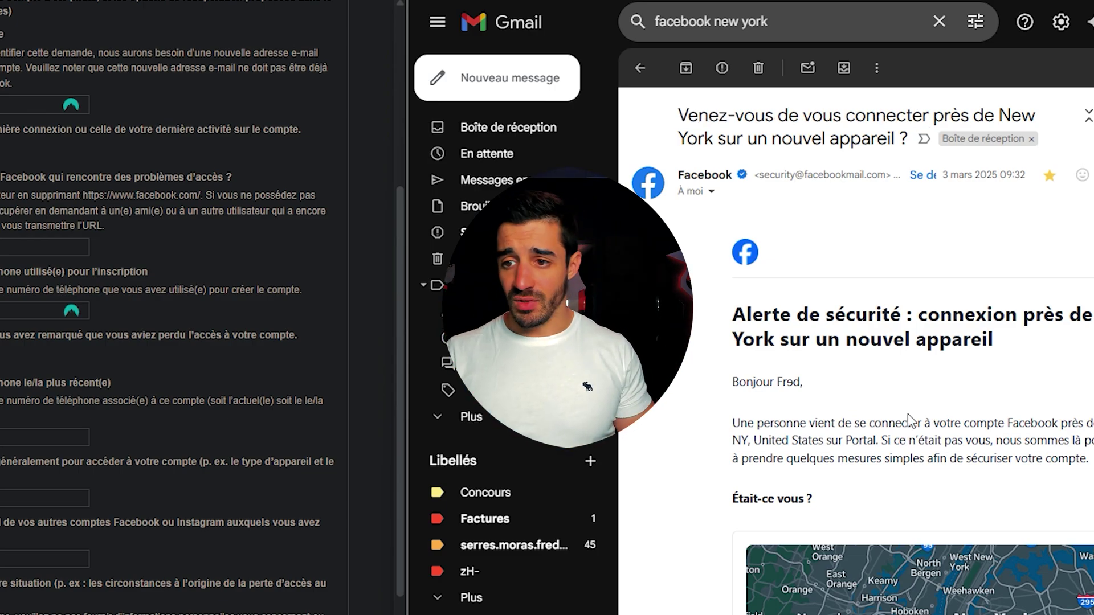
scroll(852, 341, "down", 4)
scroll(808, 277, "up", 1)
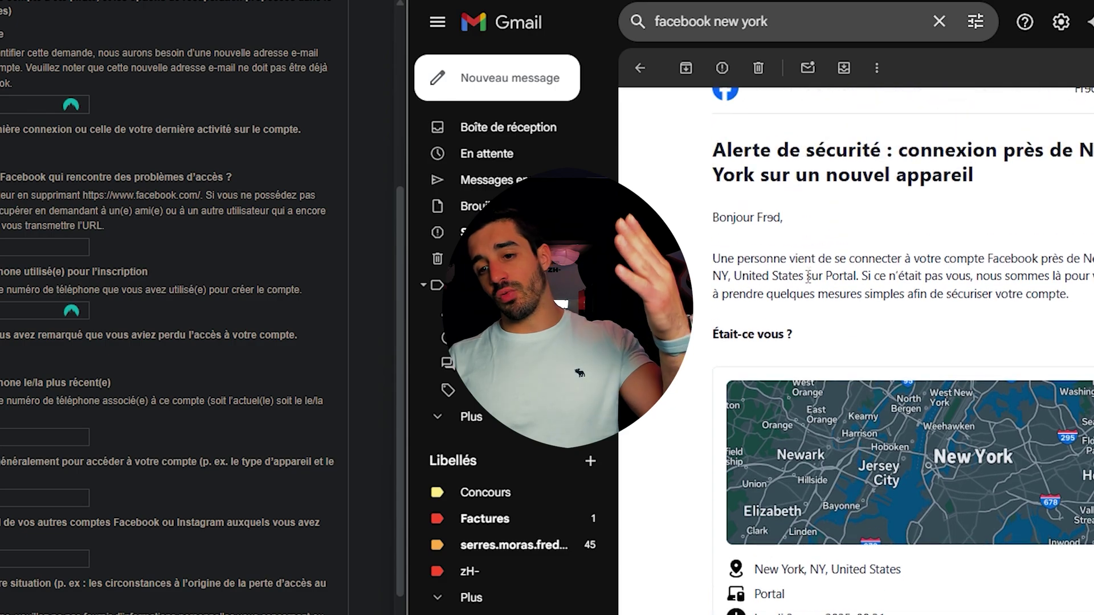
scroll(821, 512, "down", 2)
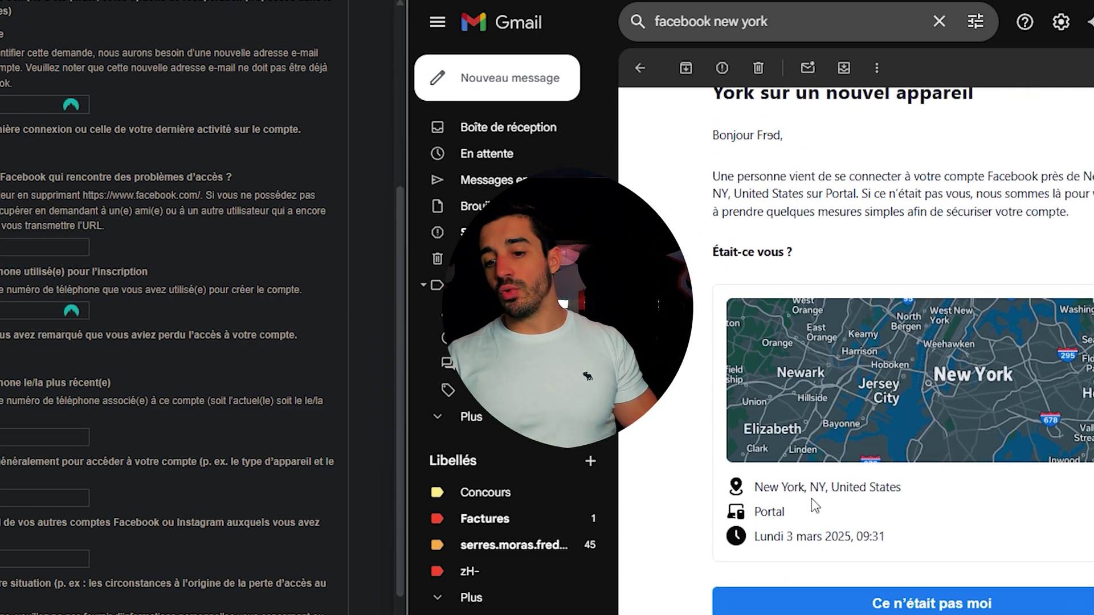
left_click_drag(793, 542, 905, 548)
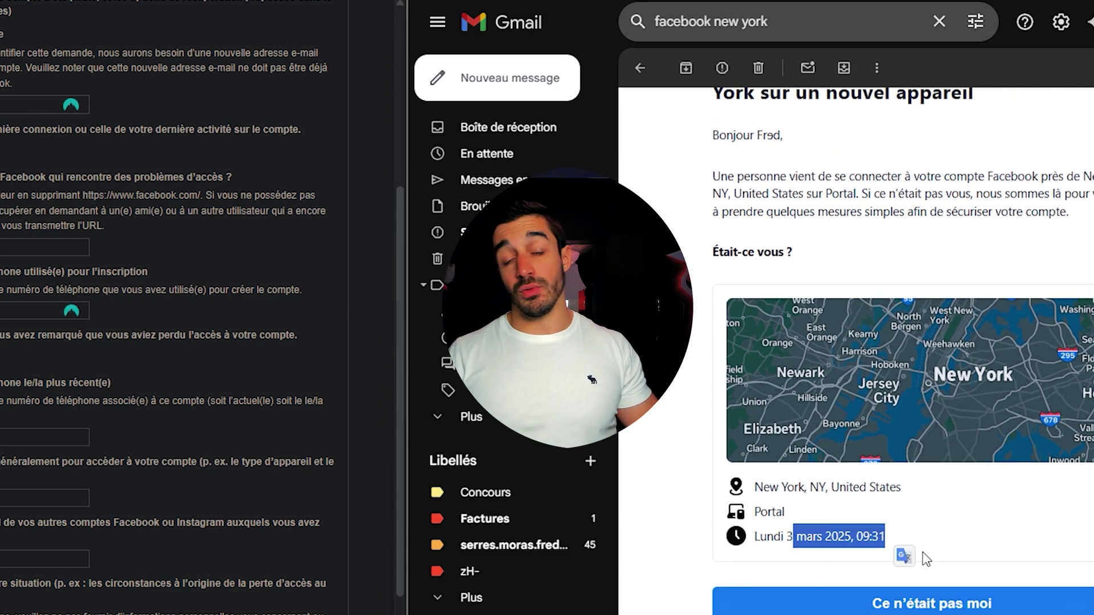
left_click(860, 527)
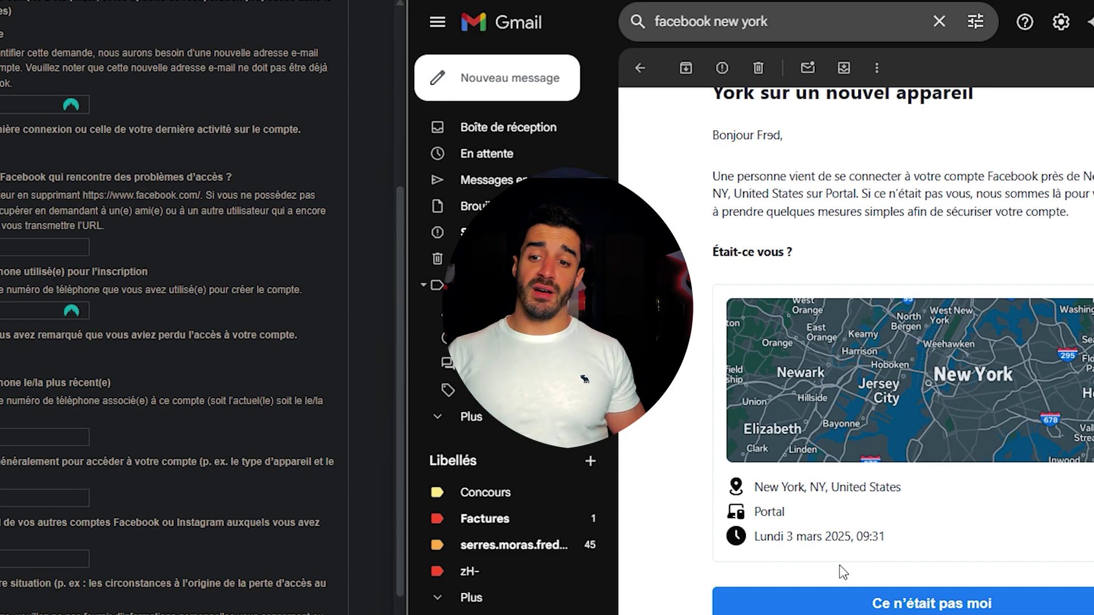
scroll(843, 572, "down", 4)
scroll(843, 573, "up", 8)
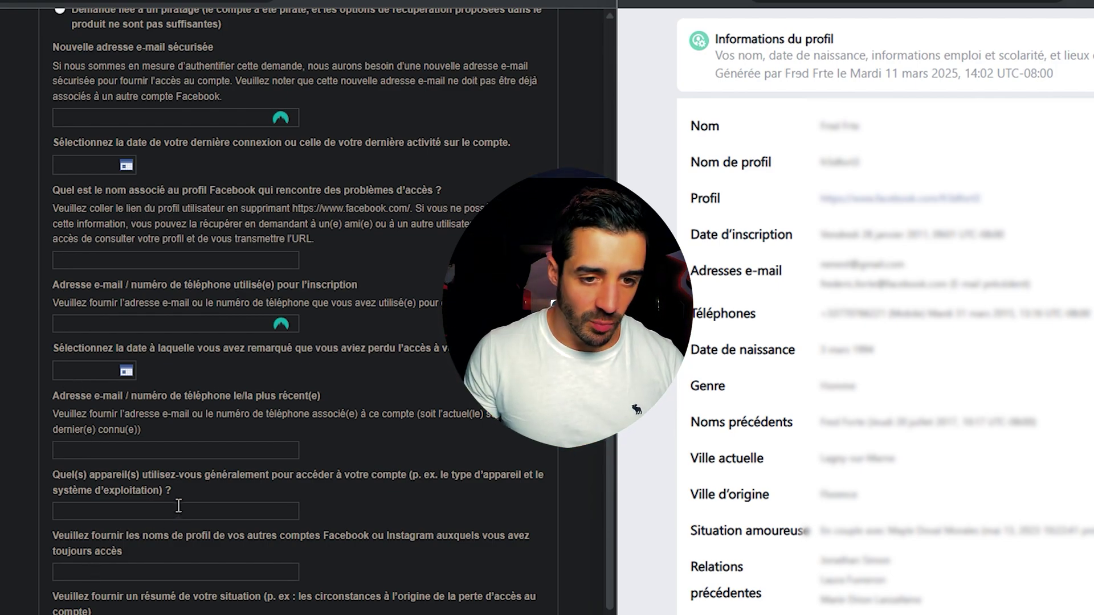
Compare the form's question about the most recent e-mail address or phone number with the one about the sign-up contact.
scroll(117, 386, "down", 2)
left_click_drag(60, 313, 275, 314)
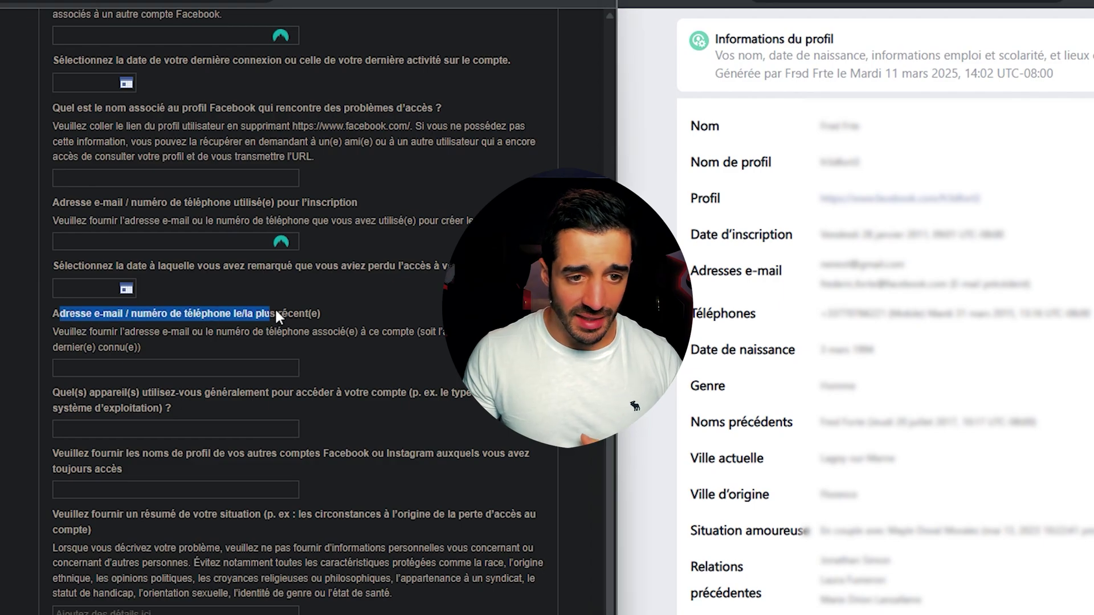
left_click(262, 361)
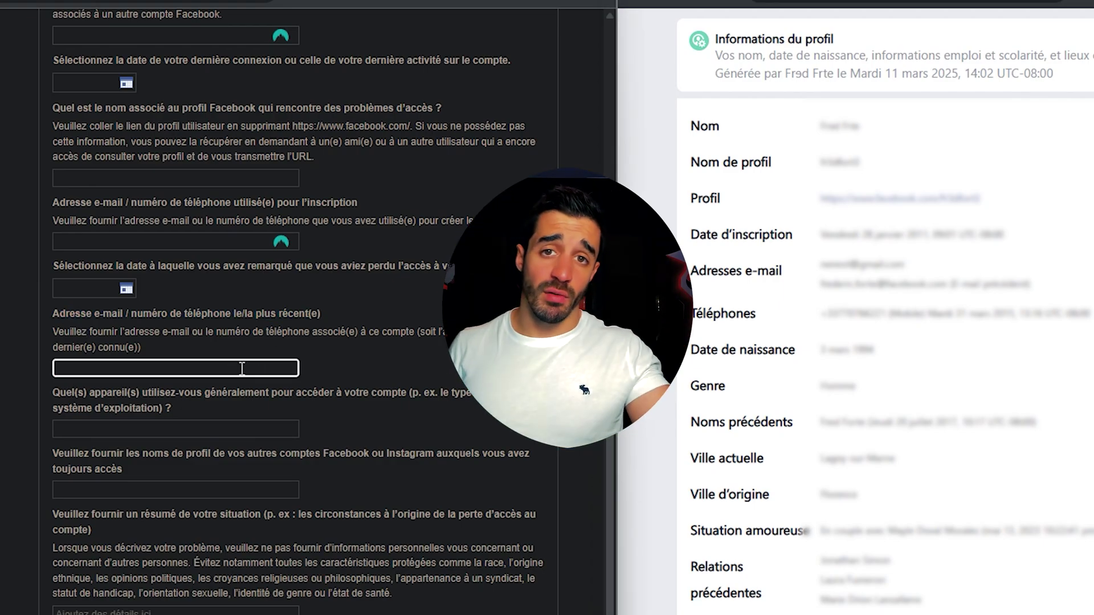
scroll(211, 277, "up", 3)
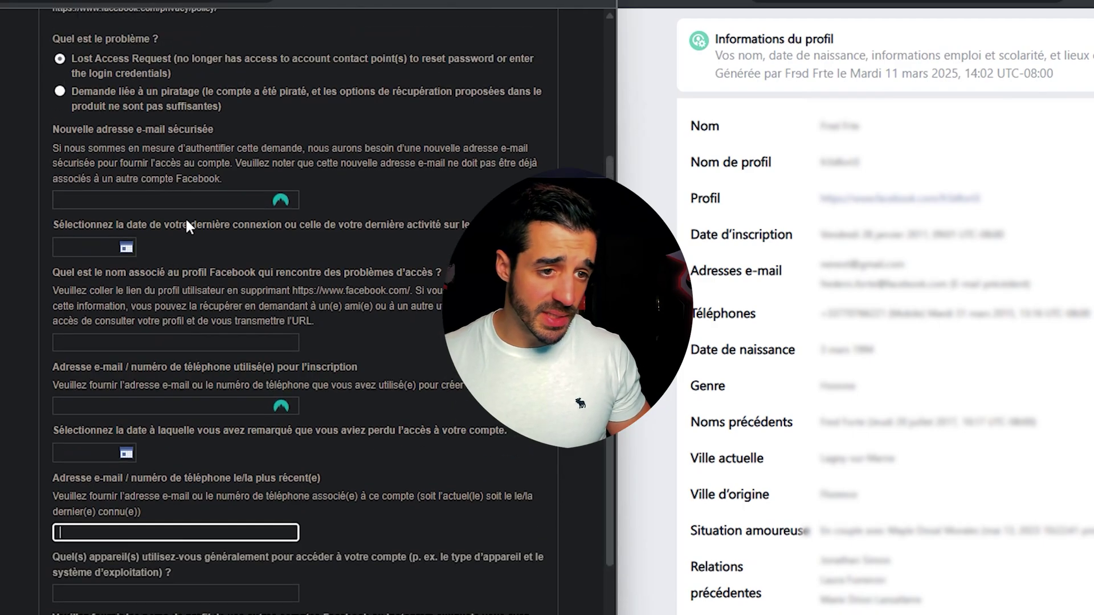
left_click(128, 405)
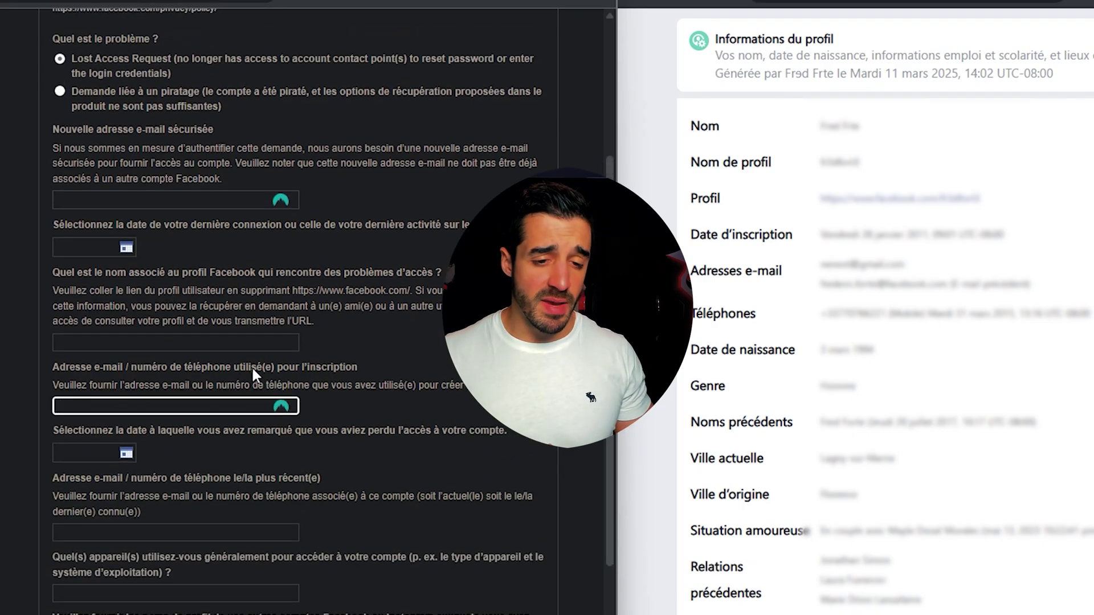
left_click(186, 532)
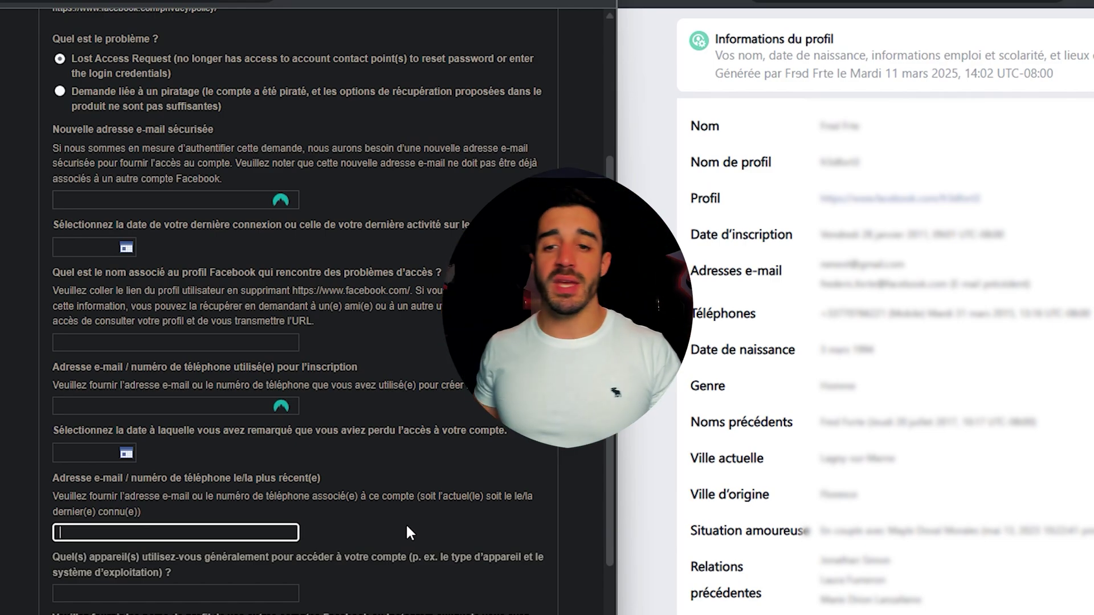
Open "Appareils reconnus" in the exported data and examine the listed devices for the form's question about usual devices.
scroll(282, 538, "down", 2)
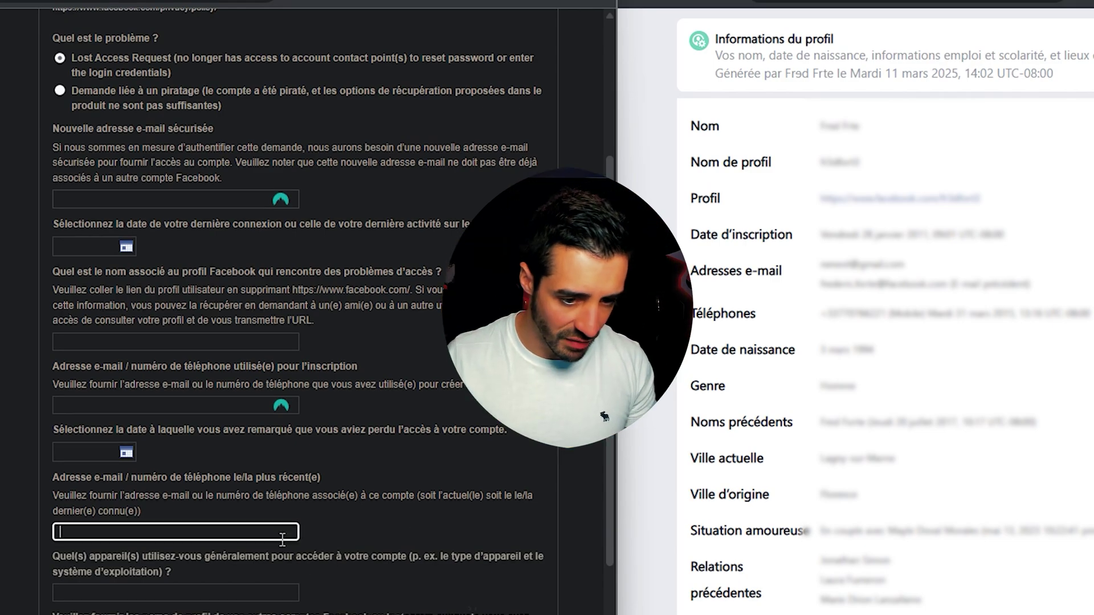
left_click_drag(53, 393, 170, 392)
left_click(230, 433)
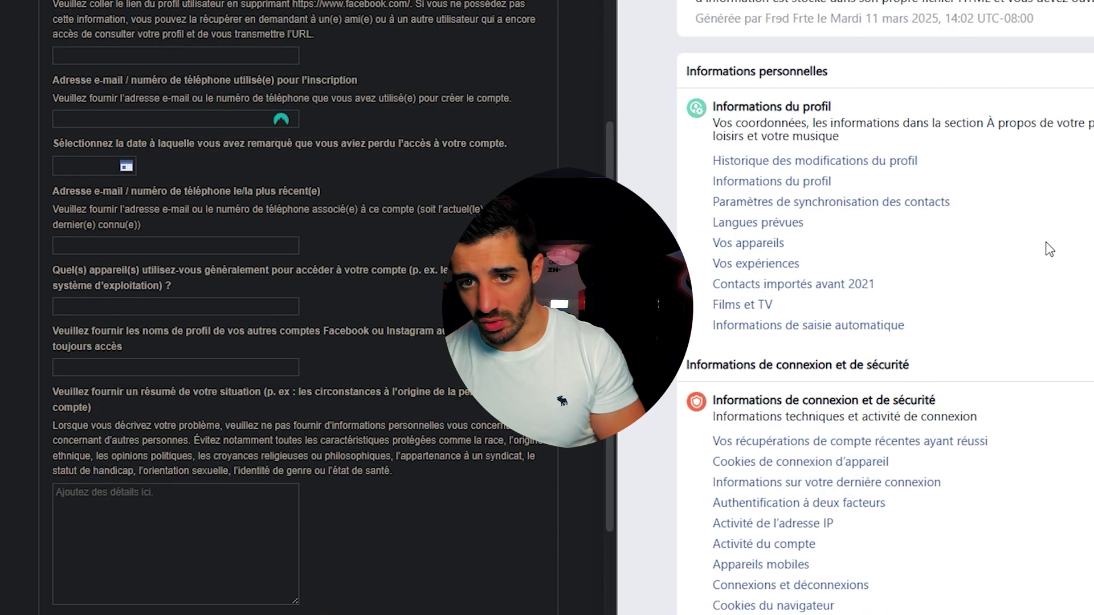
scroll(999, 245, "down", 5)
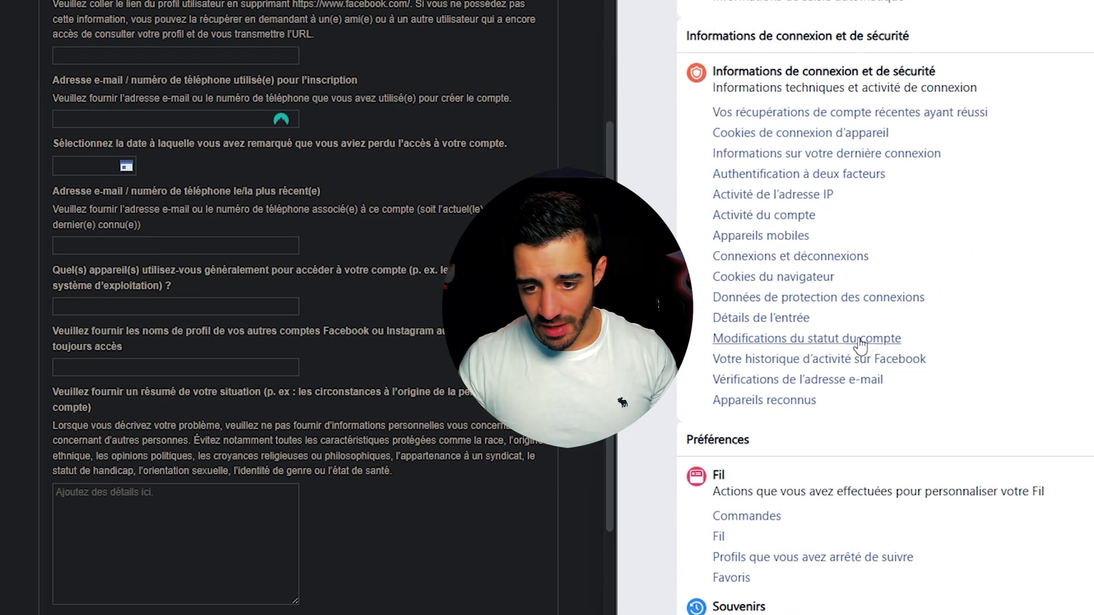
left_click(738, 406)
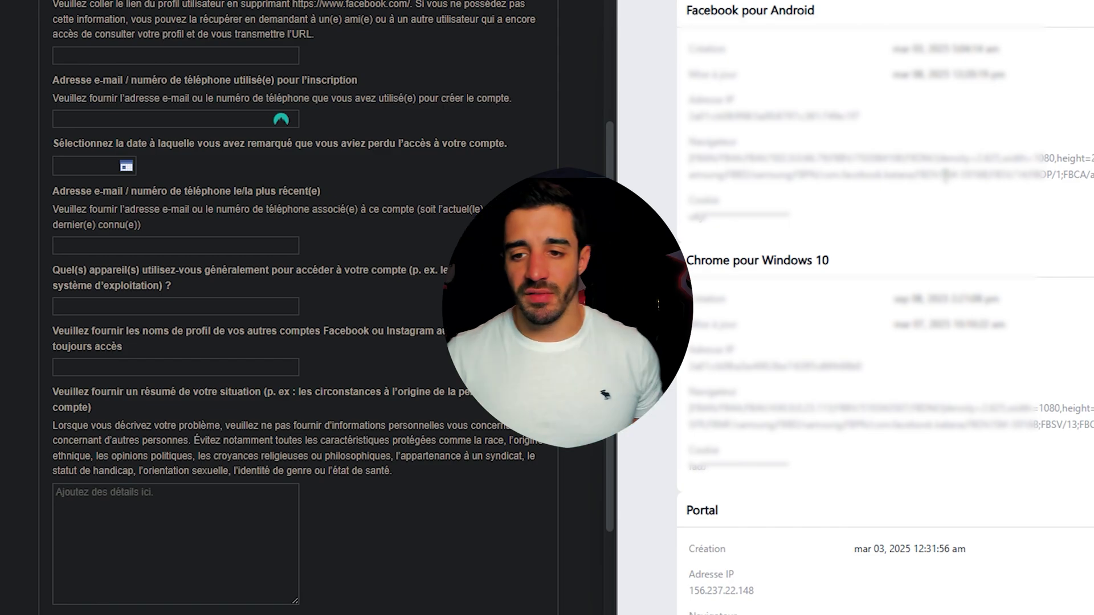
left_click_drag(944, 175, 978, 175)
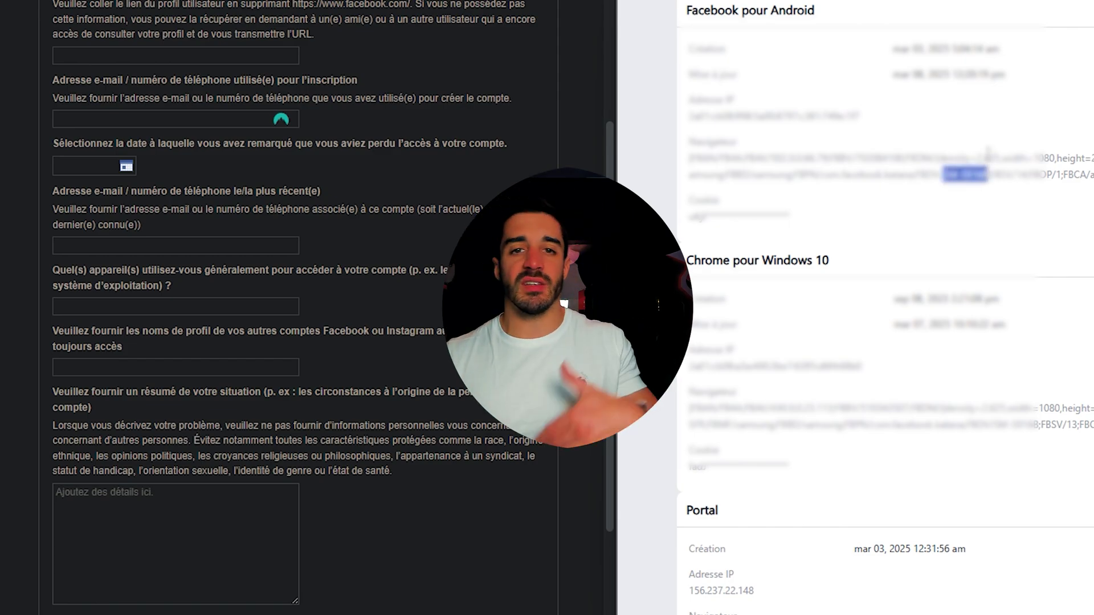
left_click(977, 157)
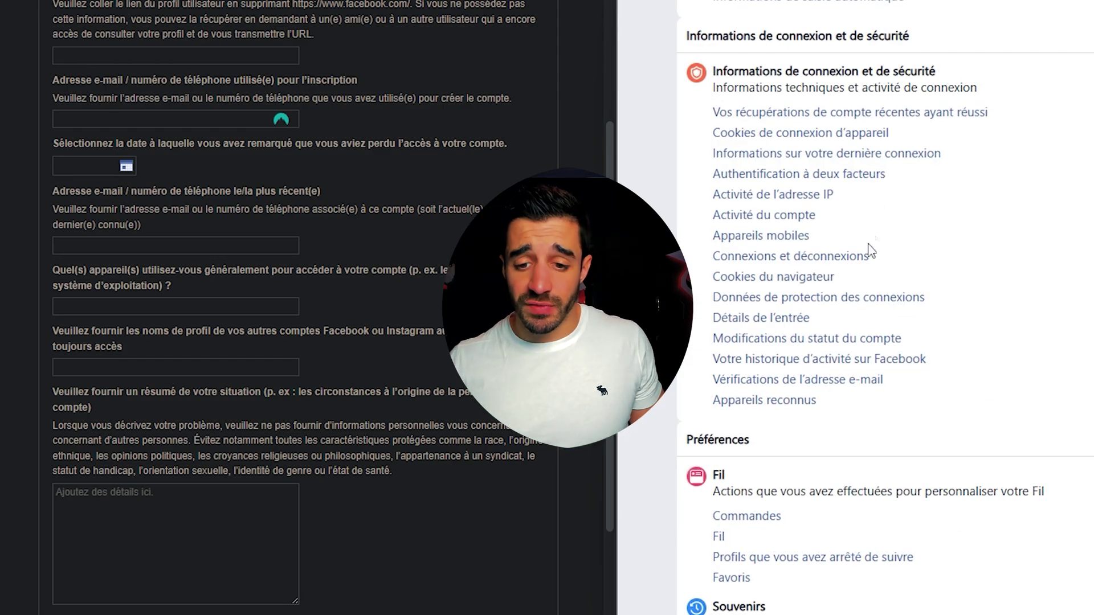
Open "Appareils mobiles" in the exported data and examine the phone's Android version and device type.
left_click(761, 250)
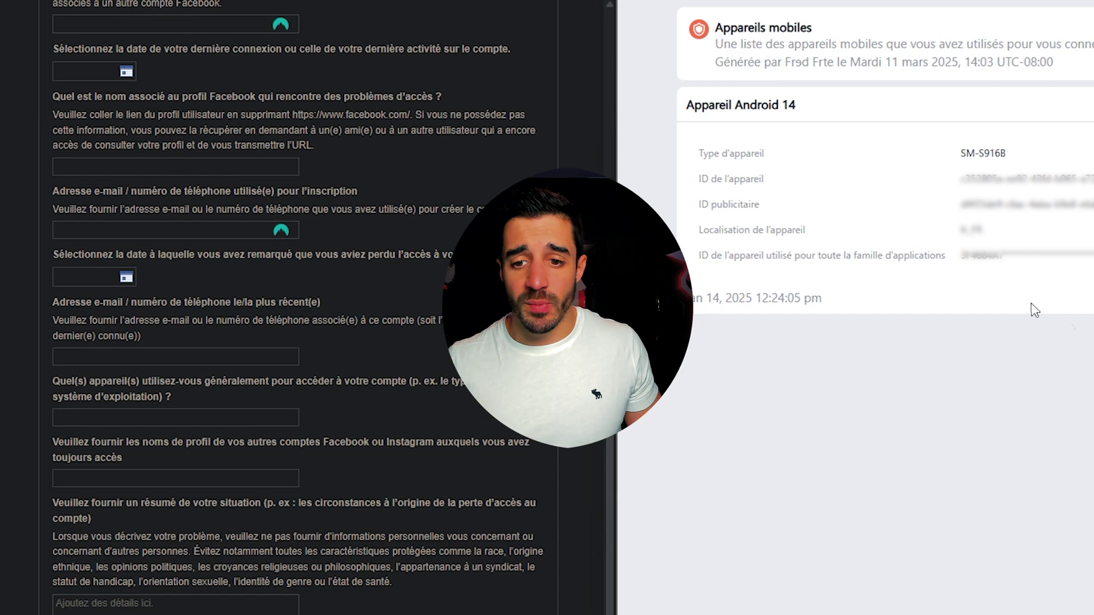
left_click_drag(694, 104, 878, 105)
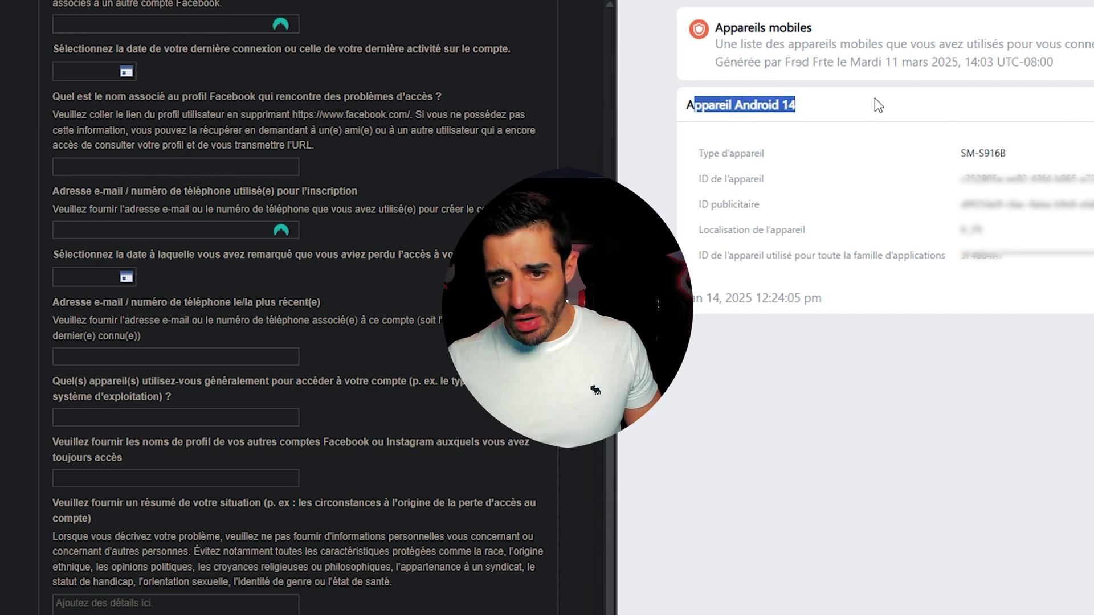
left_click_drag(687, 107, 782, 109)
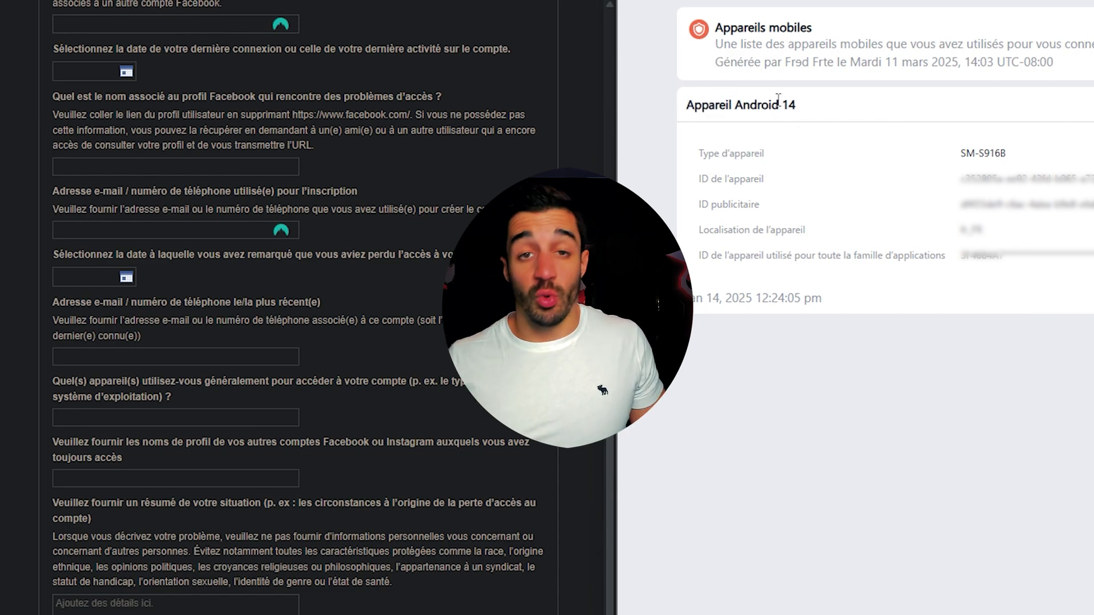
left_click_drag(710, 104, 800, 108)
left_click(919, 152)
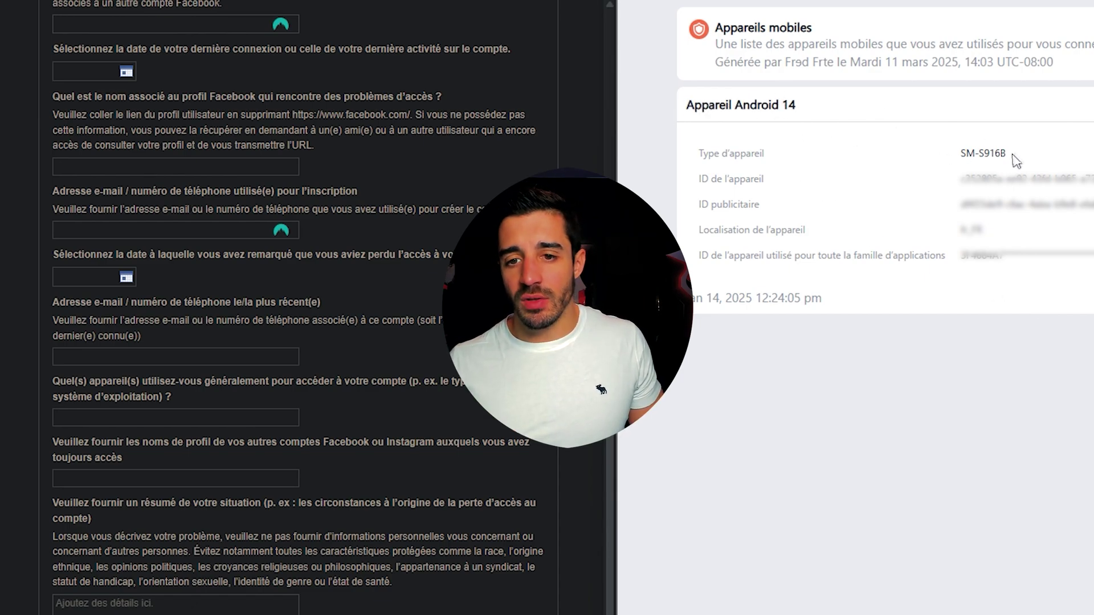
Copy the device type SM-S916B into the form's usual devices field and complete the answer as "SM-S916B - Android 14".
left_click_drag(1012, 154, 893, 157)
key("ctrl+c")
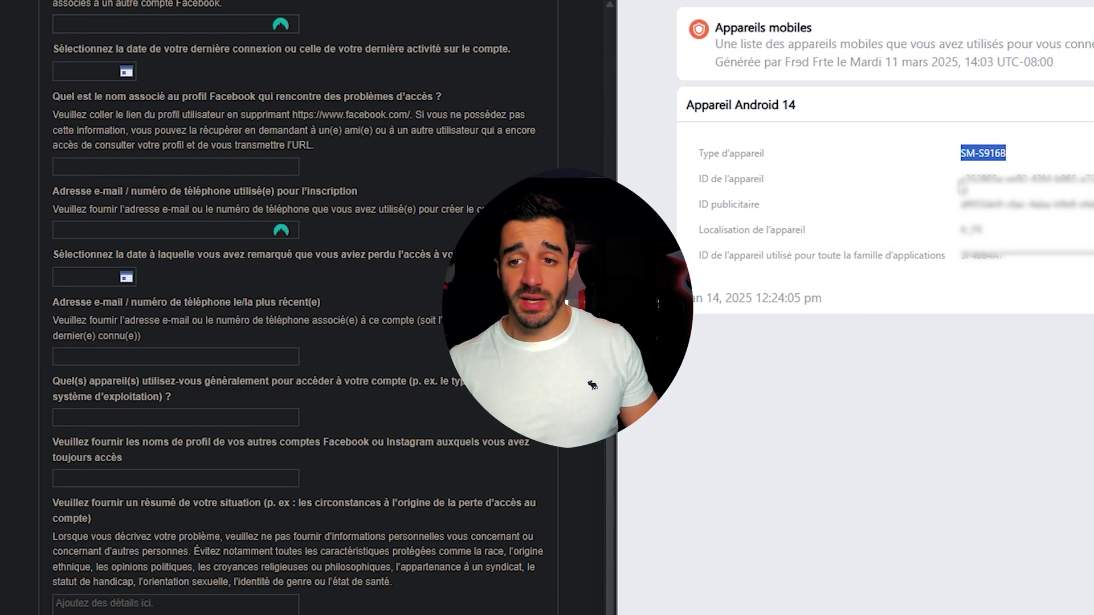
left_click(131, 417)
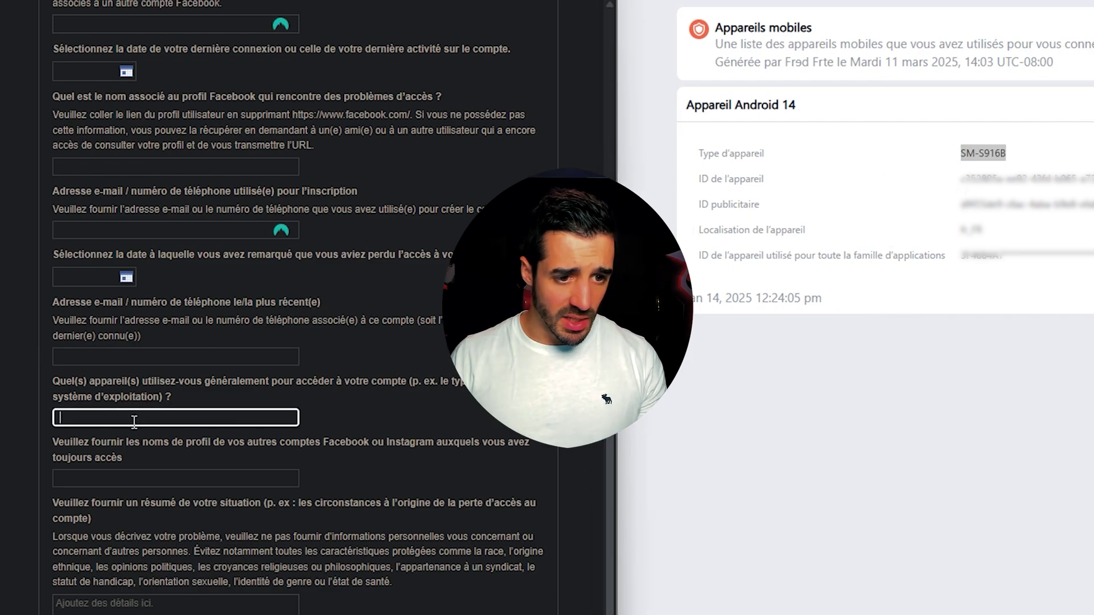
key("ctrl+v")
type("- Android")
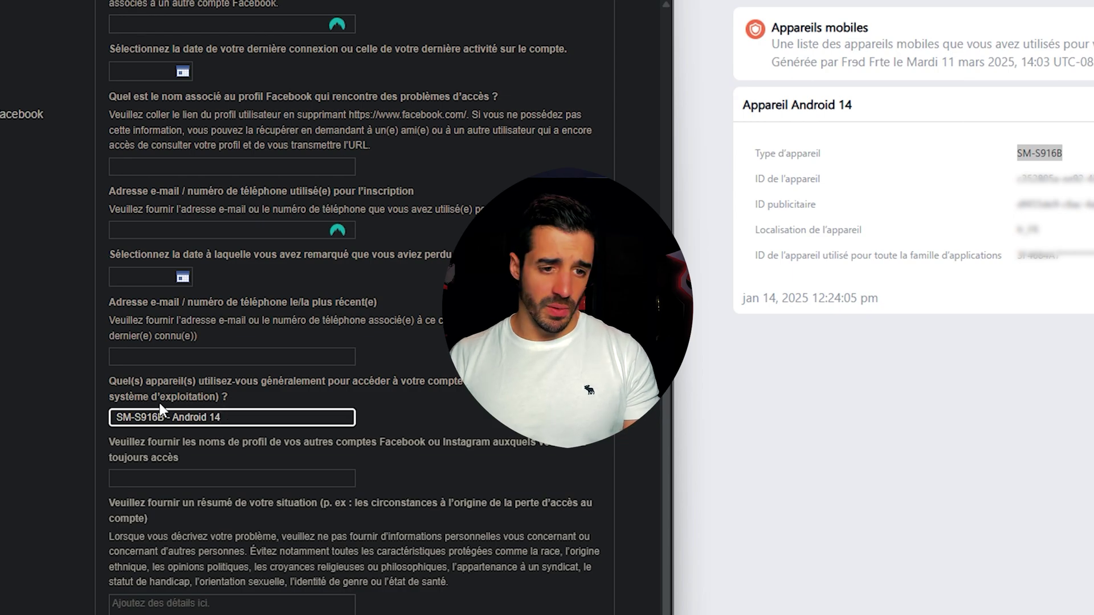
Replace the dash in the device answer with parentheses around the system version, making it "SM-S916B (Android 14)".
left_click(173, 415)
key("BackSpace")
key("BackSpace")
type("(")
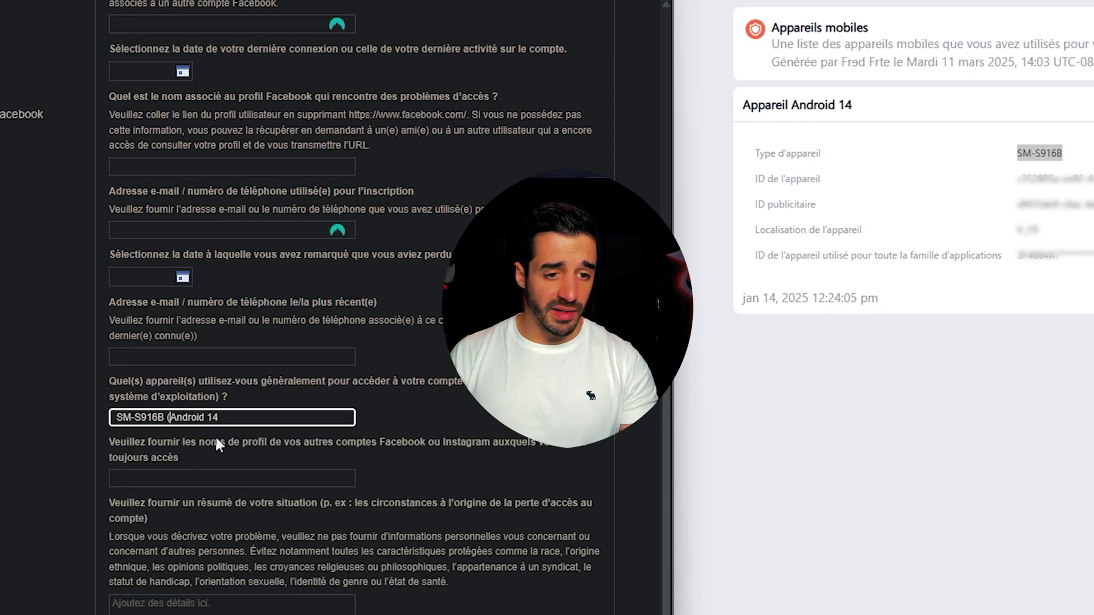
type(")")
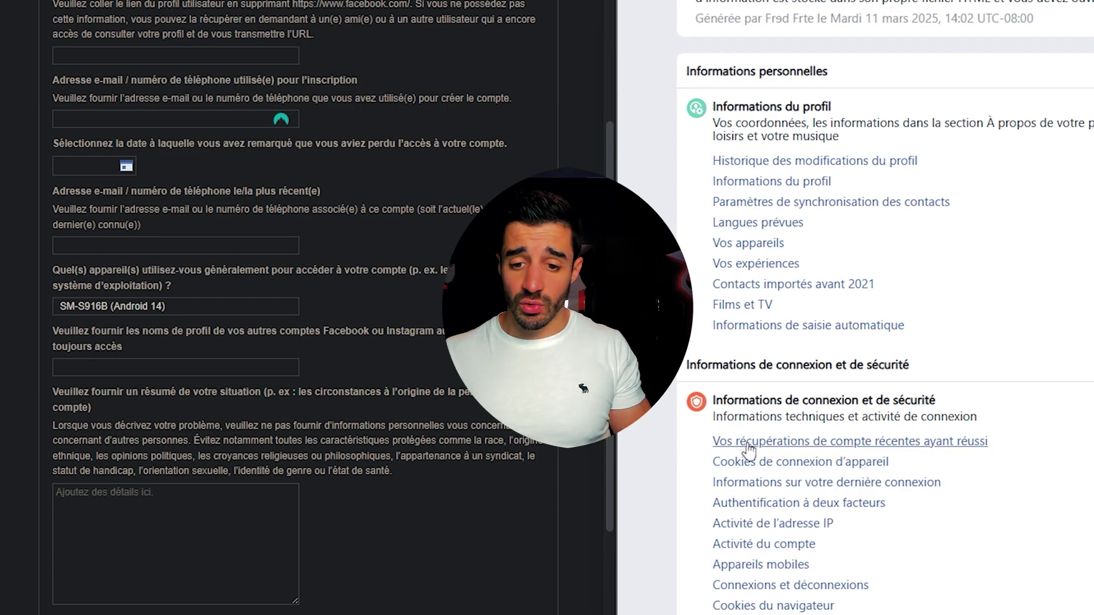
Go through the form's field for other Facebook or Instagram profile names and on to the situation summary field.
left_click(239, 368)
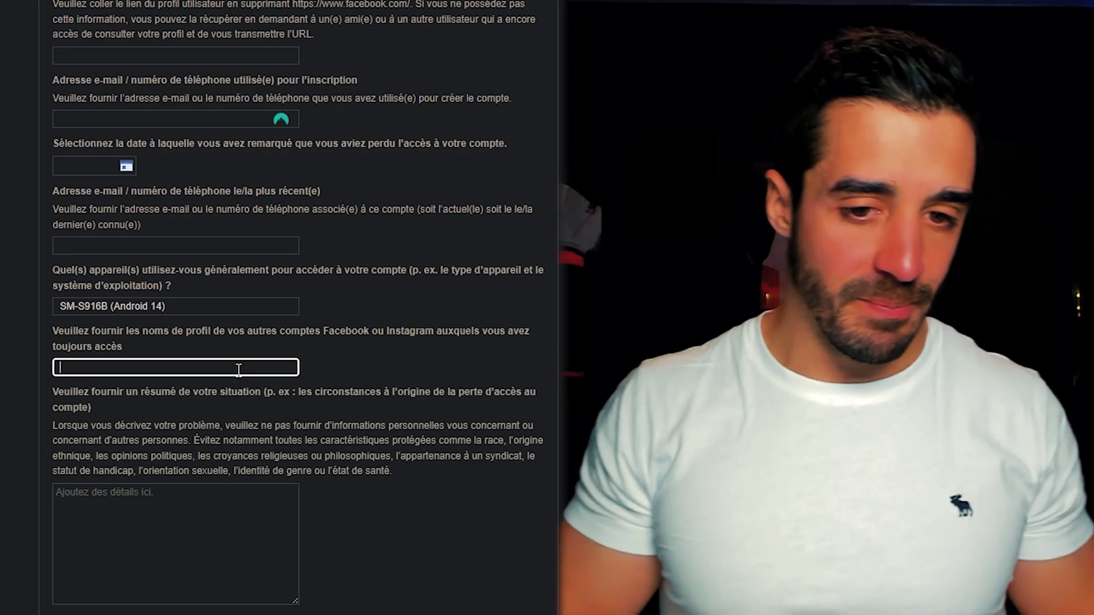
scroll(237, 367, "down", 3)
left_click(158, 374)
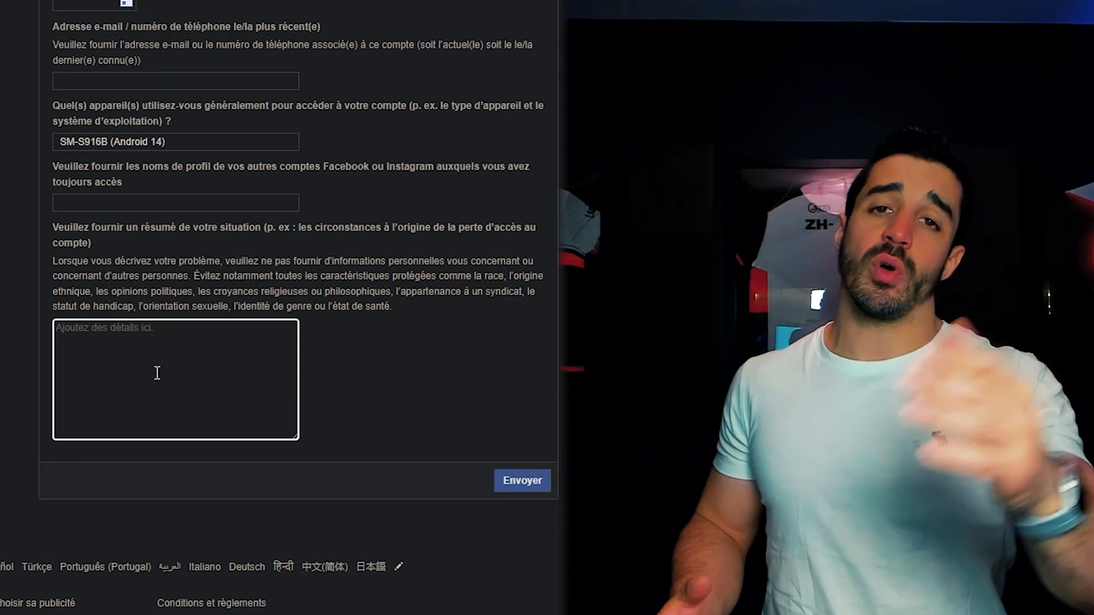